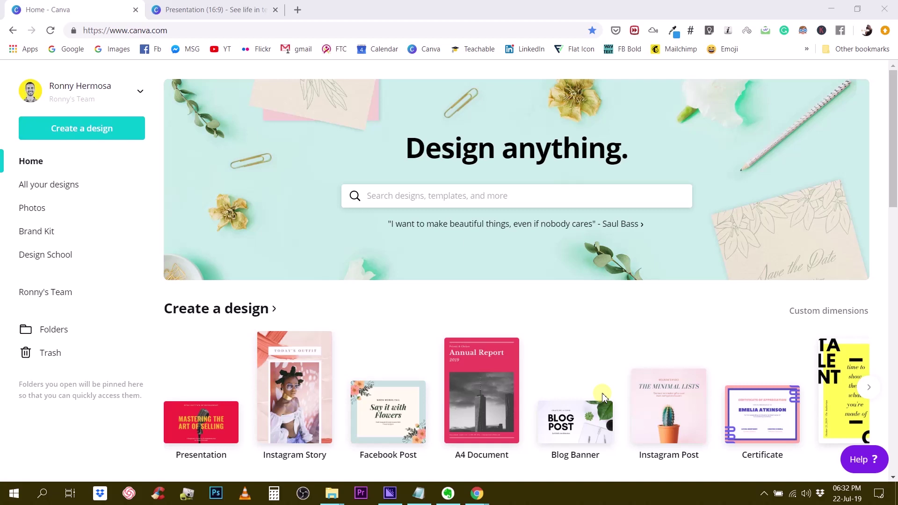
- Scroll over page 3 of the beach presentation with its colour brush-stroke reveal
scroll(685, 323, "down", 3)
scroll(686, 322, "up", 3)
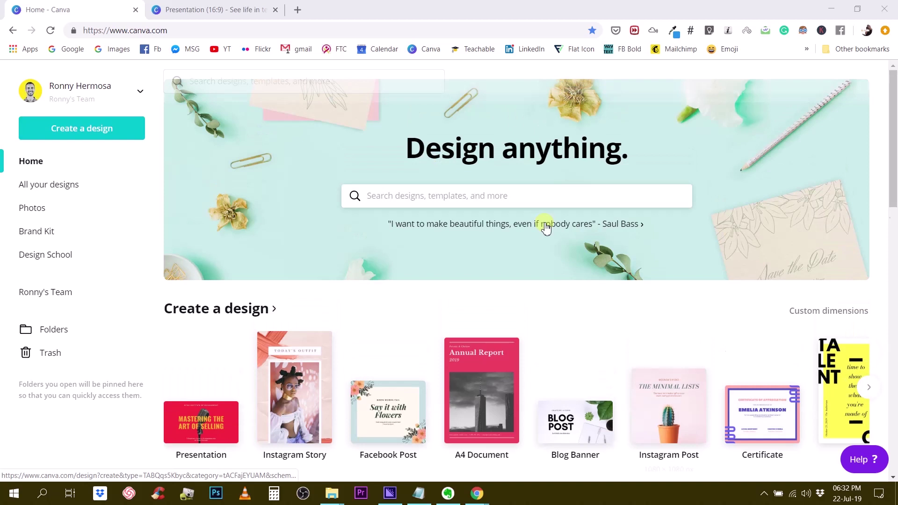
- Return to the beach presentation and preview the slide full screen
left_click(241, 11)
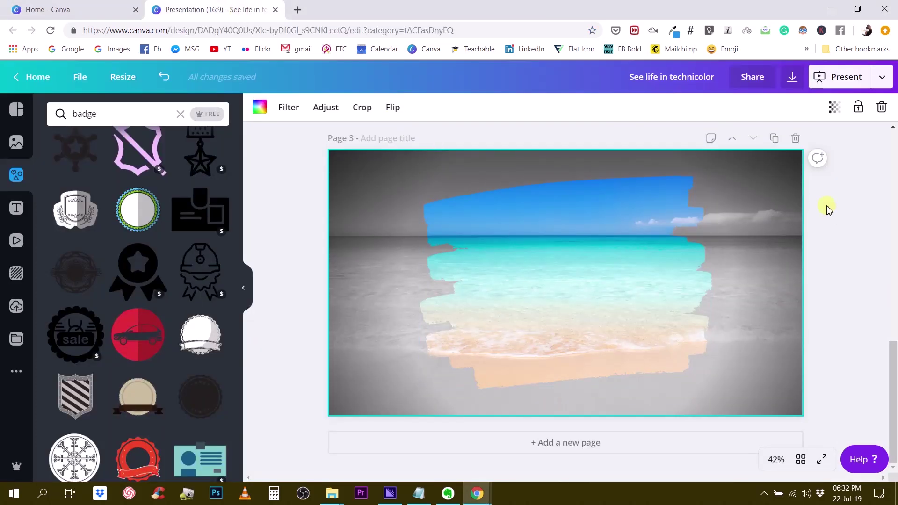
left_click(822, 459)
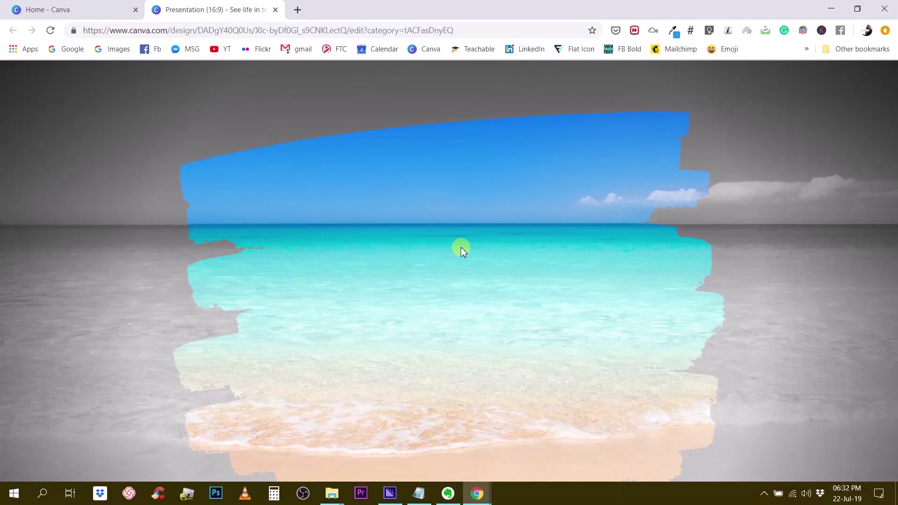
key("Escape")
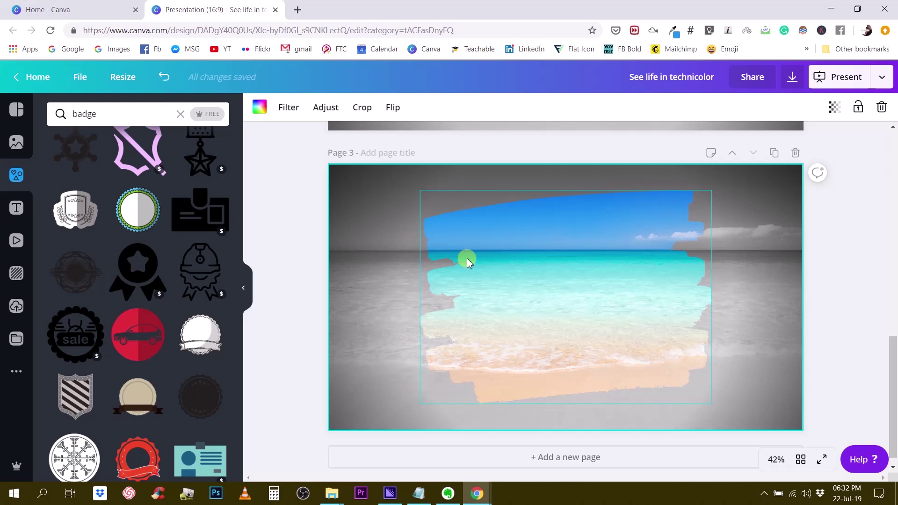
- Scroll back up through pages 2 and 1, then go to the Canva home page
scroll(539, 307, "up", 6)
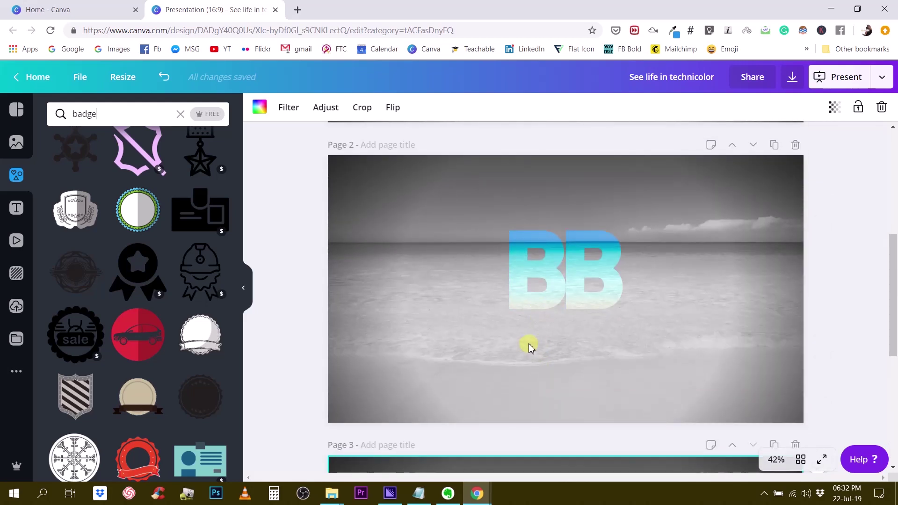
scroll(527, 347, "up", 6)
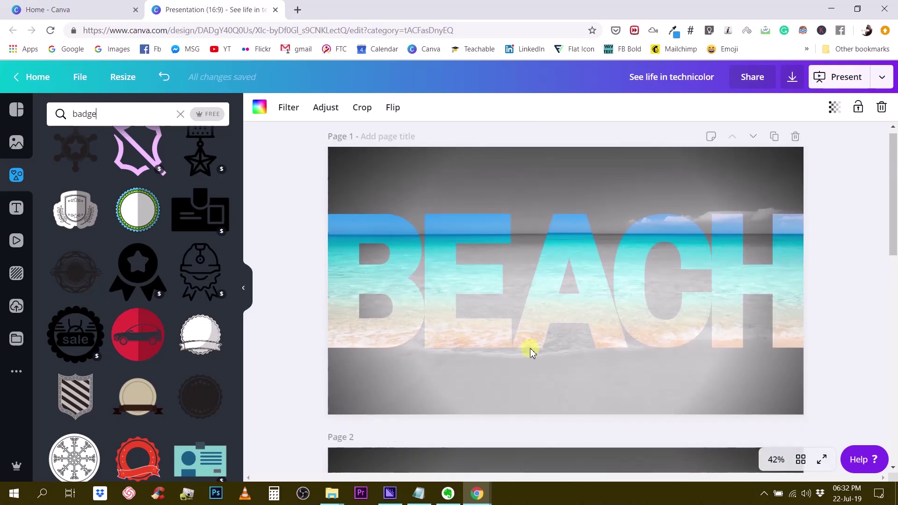
scroll(530, 348, "up", 1)
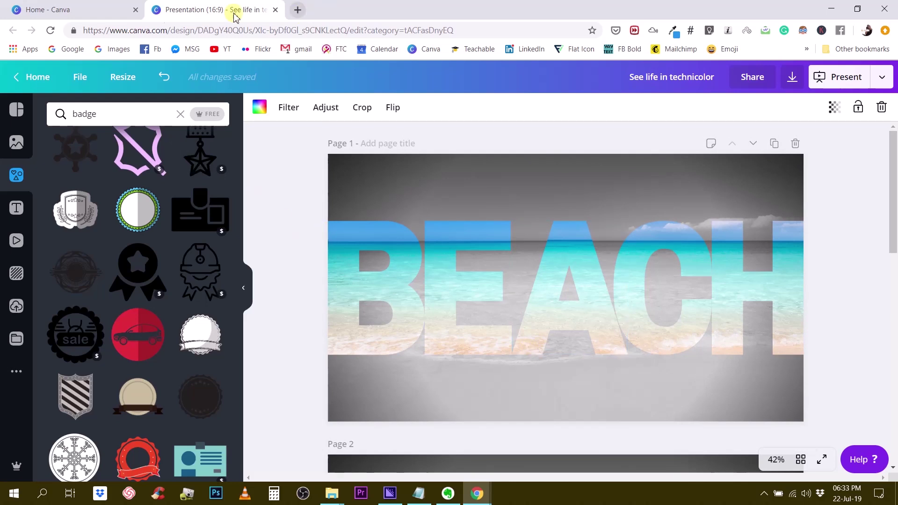
left_click(98, 19)
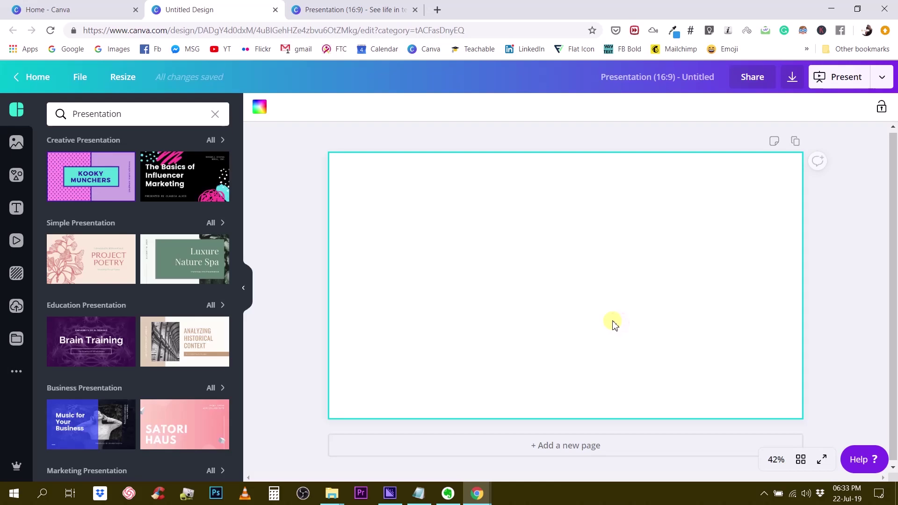
- In the new blank presentation, open the Photos library and browse the stock photos
left_click(838, 272)
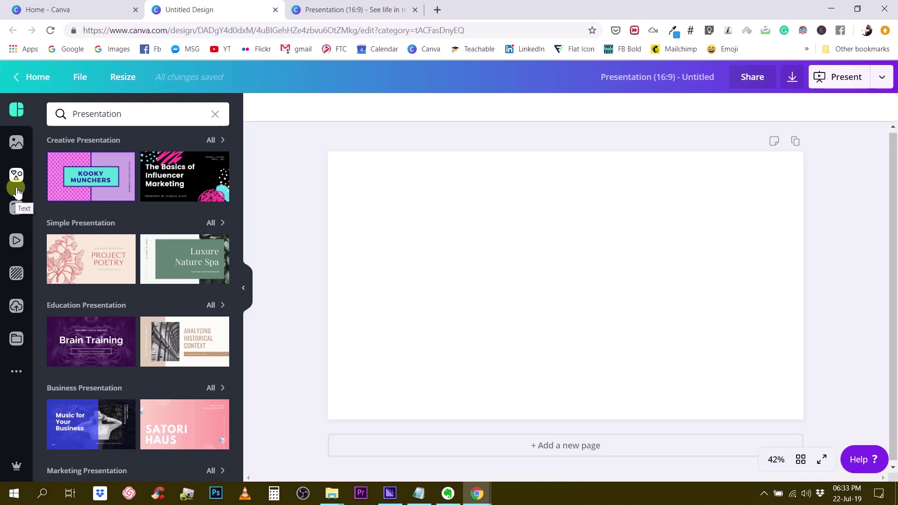
left_click(17, 180)
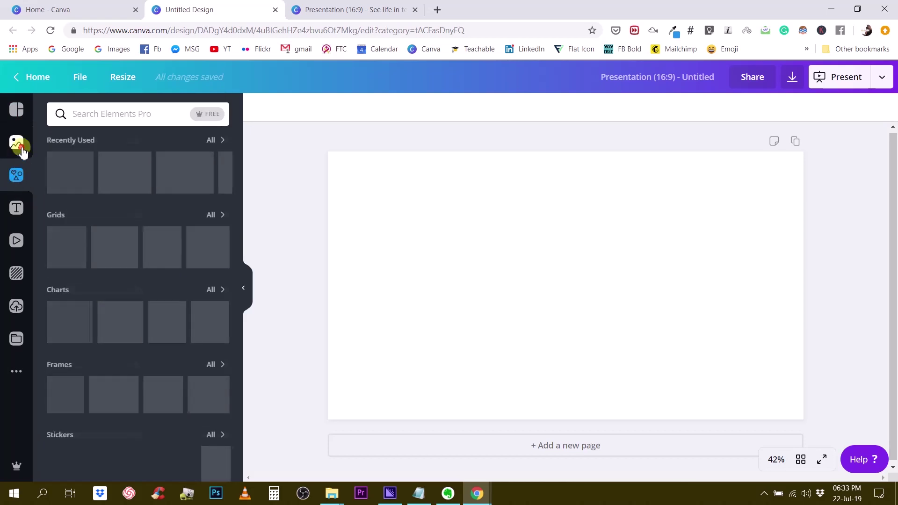
left_click(17, 142)
scroll(156, 235, "down", 4)
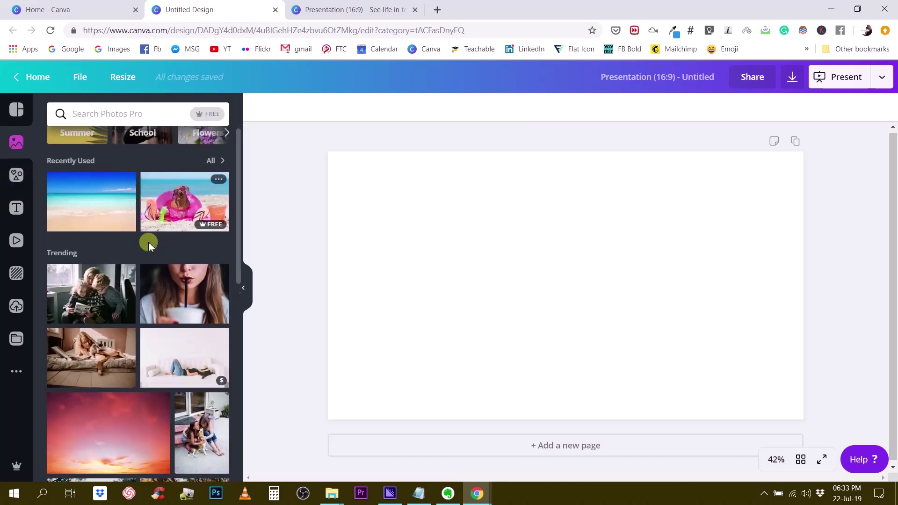
scroll(150, 250, "down", 10)
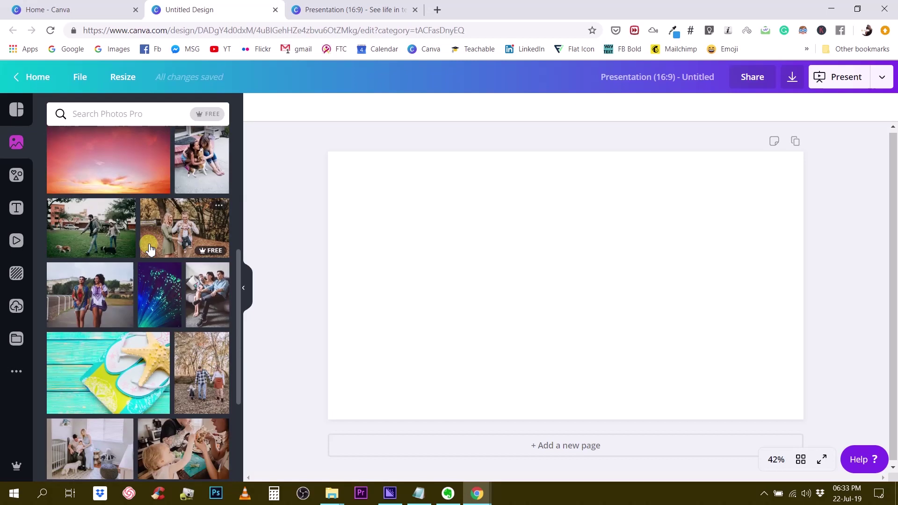
scroll(147, 257, "down", 12)
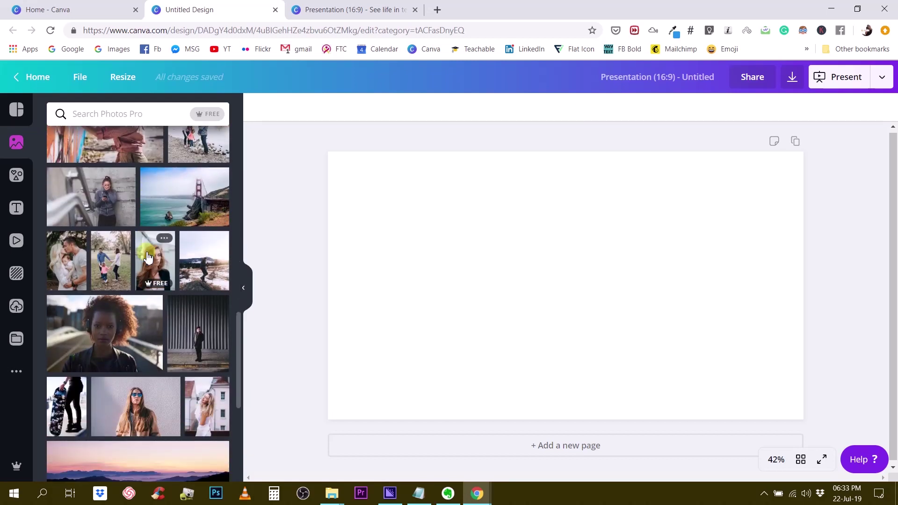
scroll(146, 256, "up", 3)
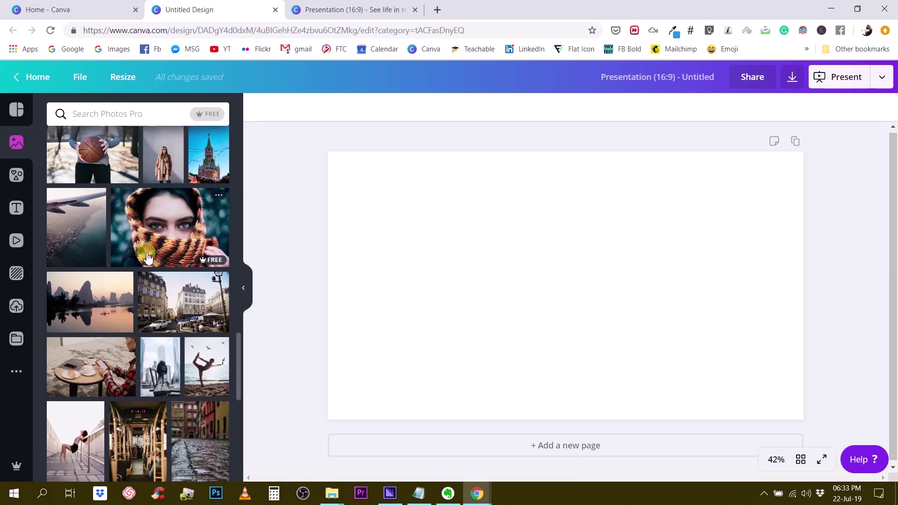
scroll(147, 258, "down", 3)
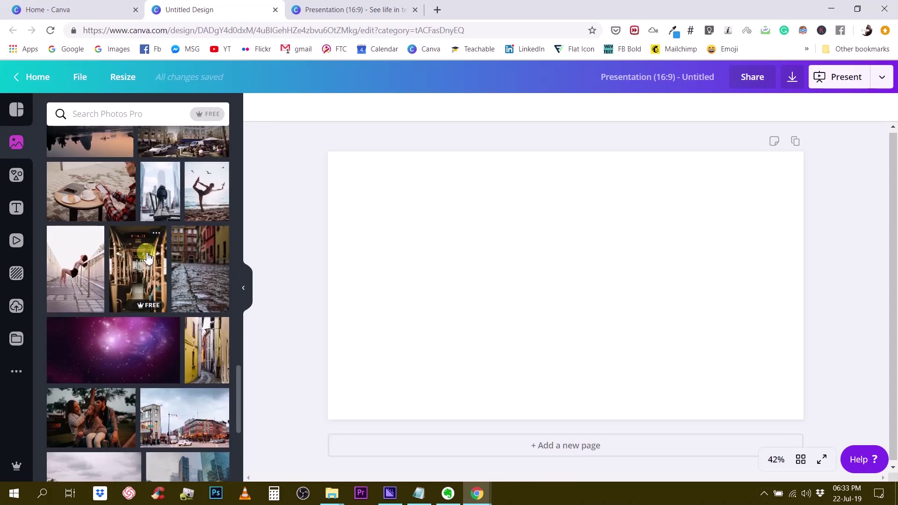
scroll(97, 260, "down", 3)
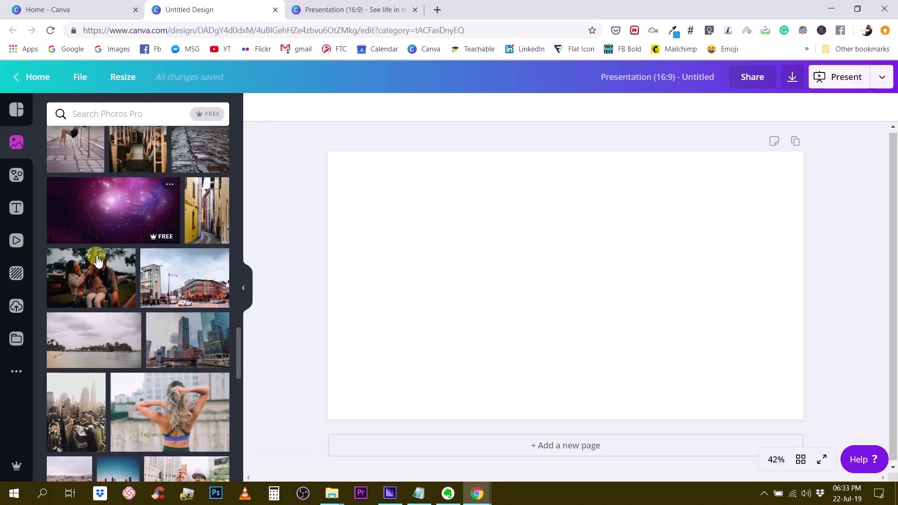
scroll(97, 260, "down", 7)
scroll(124, 146, "up", 2)
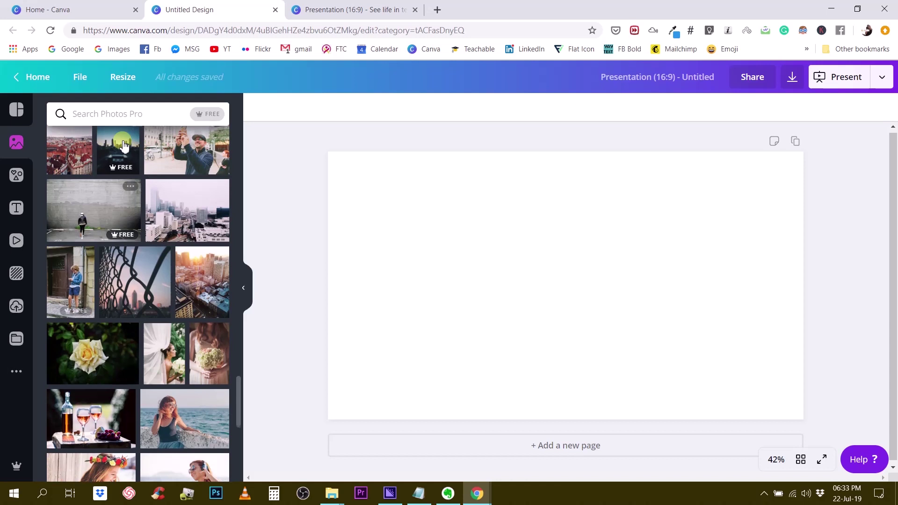
- Search the stock photos for 'sunset' and scroll through the results
left_click(147, 119)
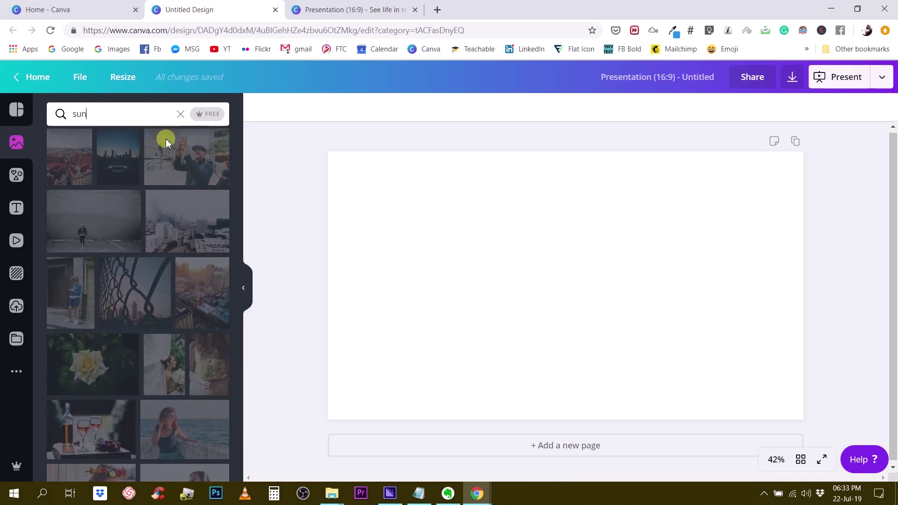
type("sunset")
key("Return")
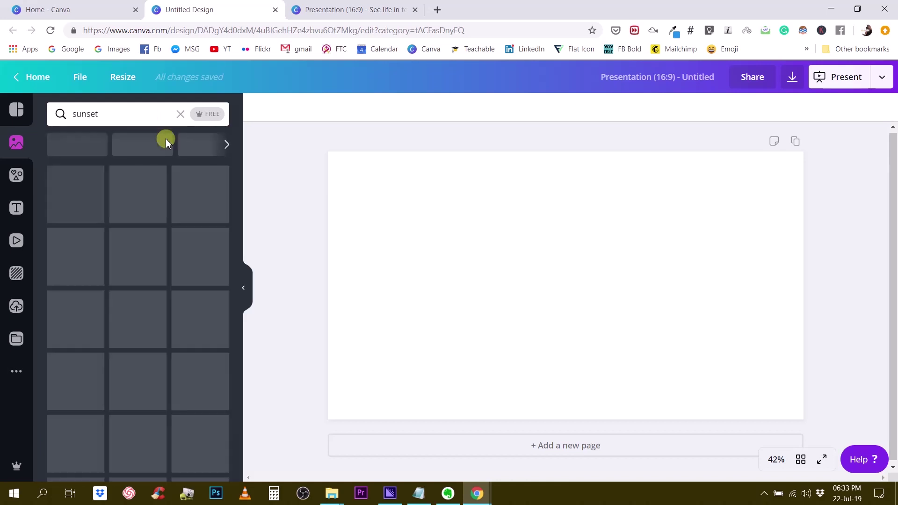
scroll(139, 290, "down", 3)
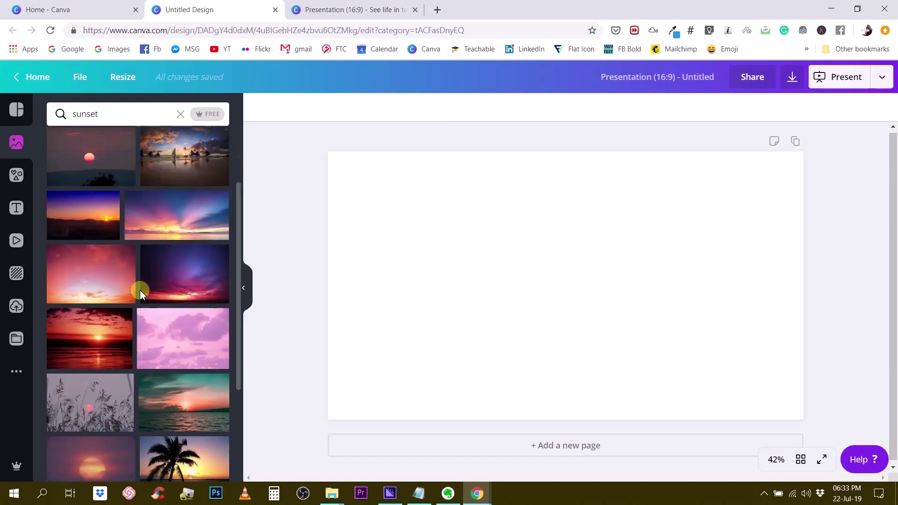
scroll(171, 387, "down", 10)
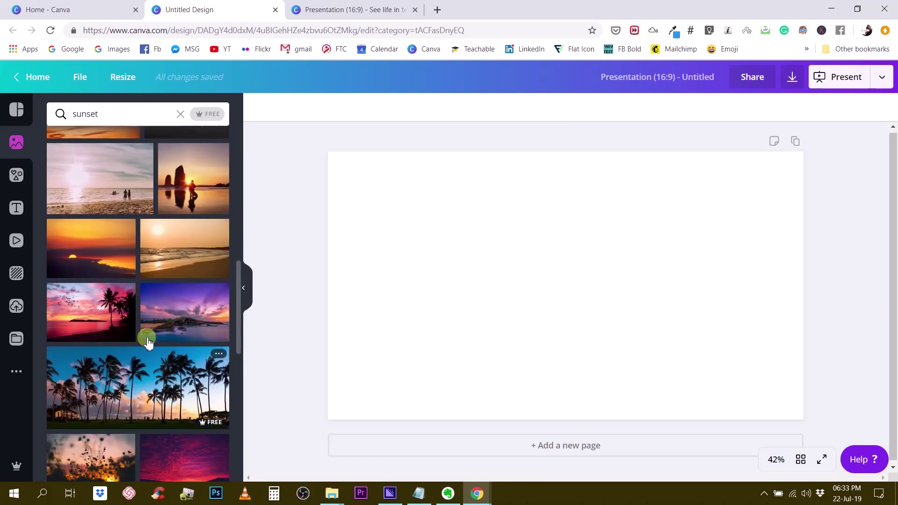
scroll(147, 341, "down", 2)
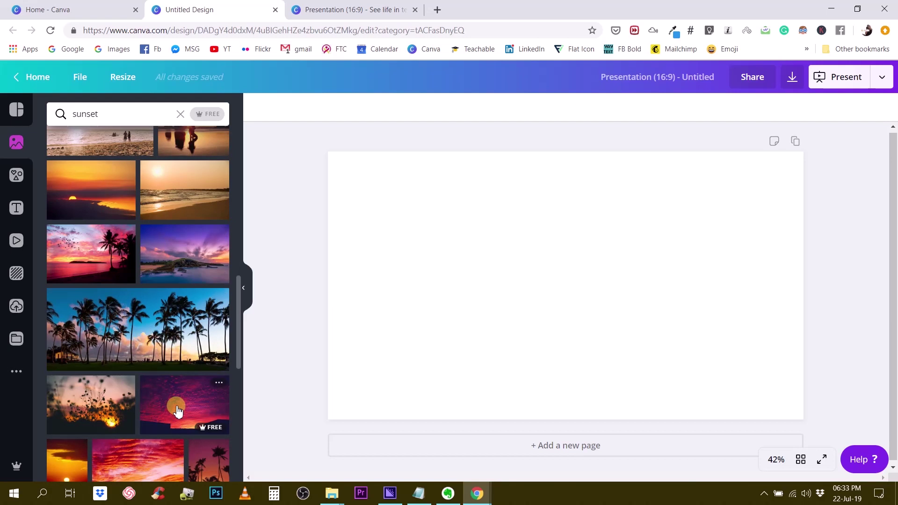
- Add the red sunset photo and enlarge it to 1,624 × 1,080 to fill page 1
left_click(177, 411)
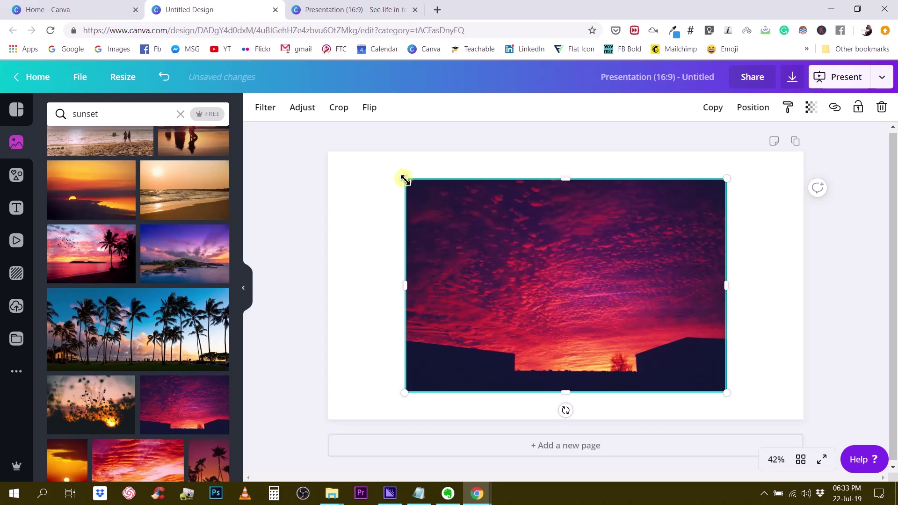
left_click_drag(401, 178, 365, 153)
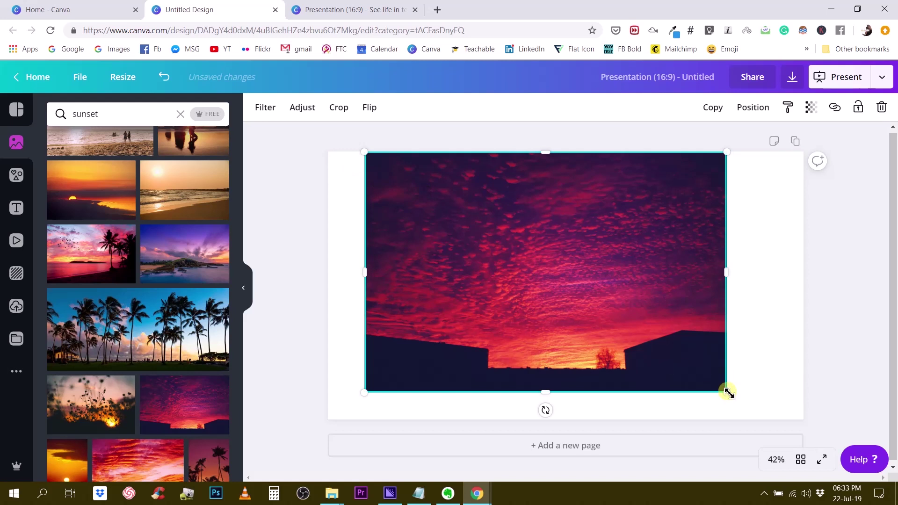
left_click_drag(726, 393, 761, 420)
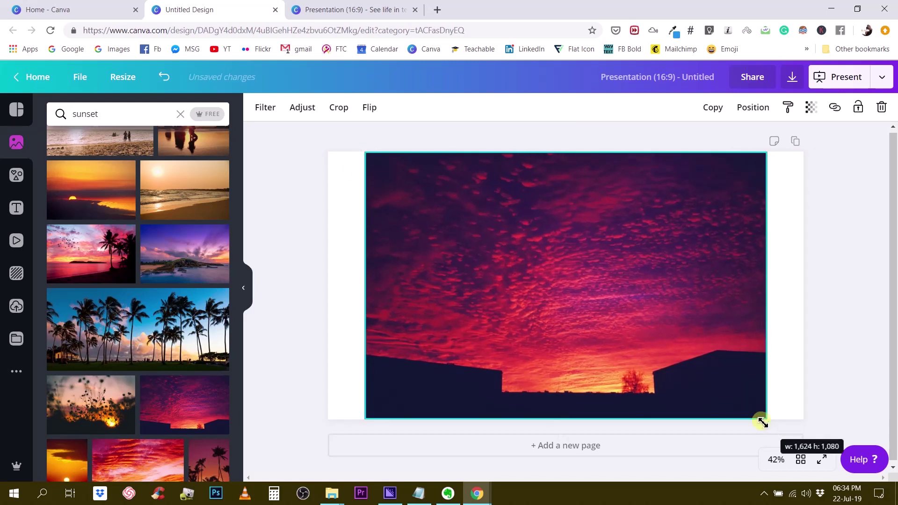
left_click_drag(594, 256, 587, 257)
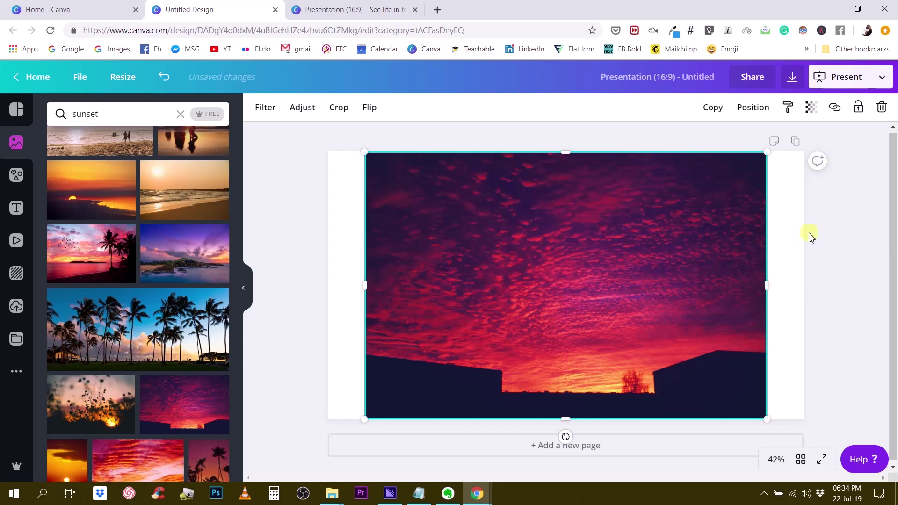
left_click(825, 244)
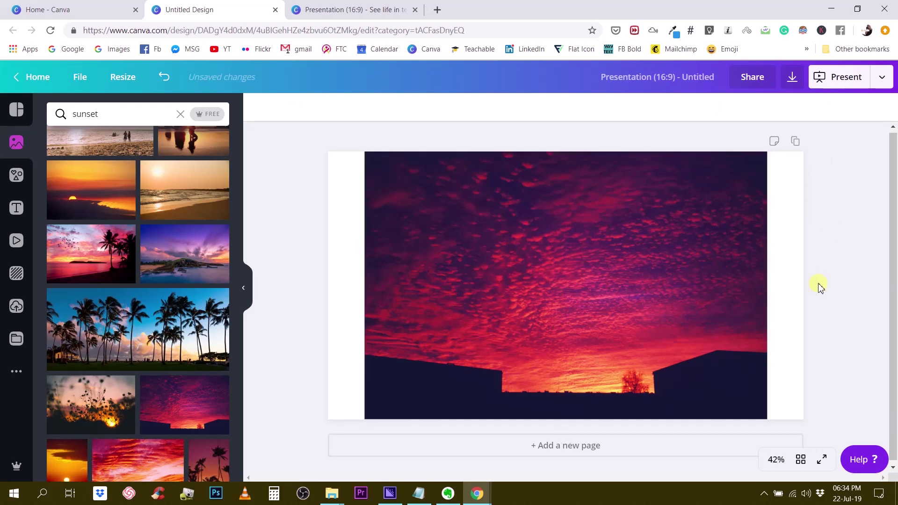
left_click(657, 310)
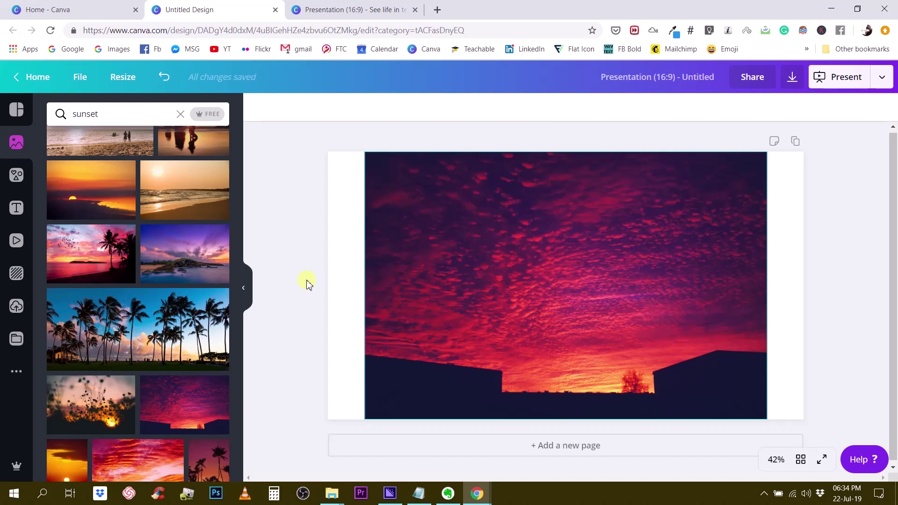
scroll(86, 332, "down", 1)
scroll(85, 332, "down", 5)
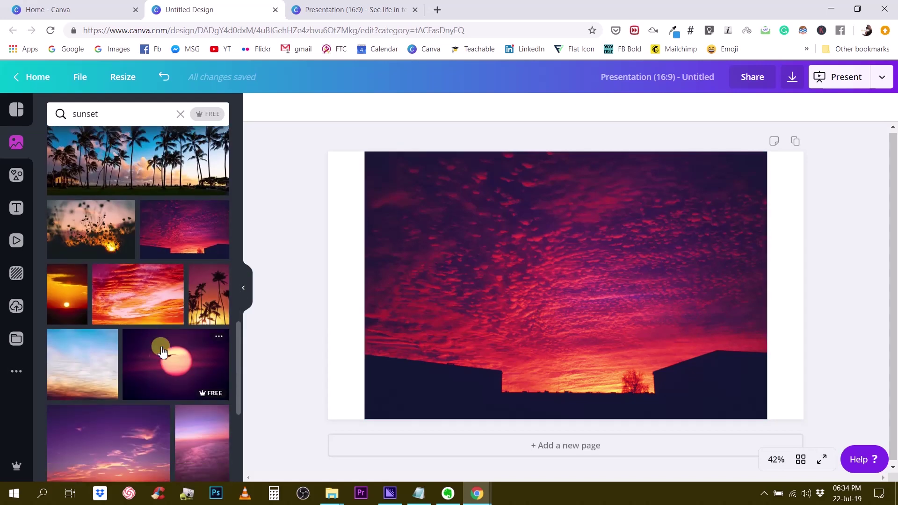
- Open Elements, show all Frames, and scroll down to the brush-stroke landscape frames
scroll(167, 348, "up", 6)
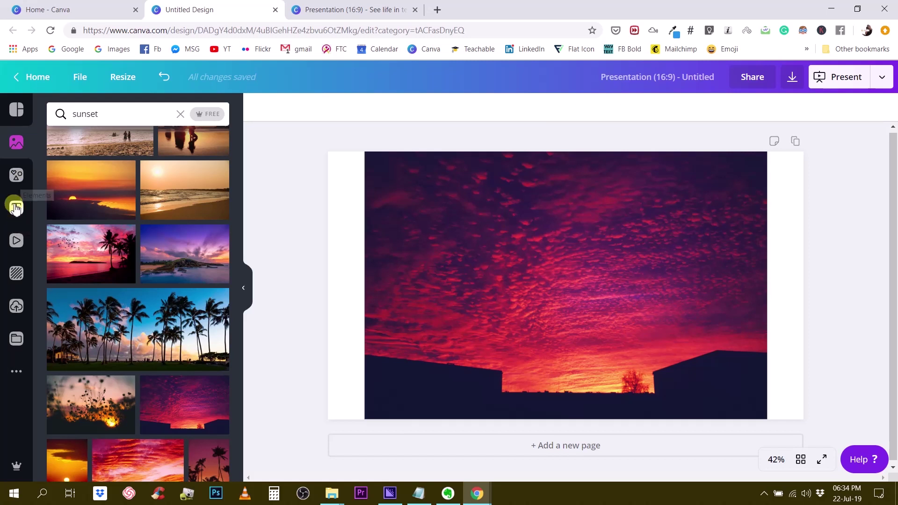
left_click(21, 177)
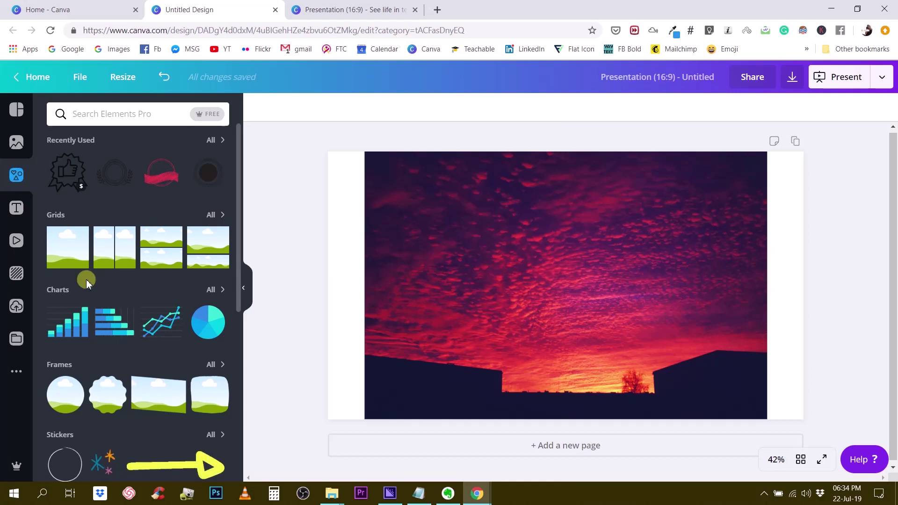
left_click(212, 364)
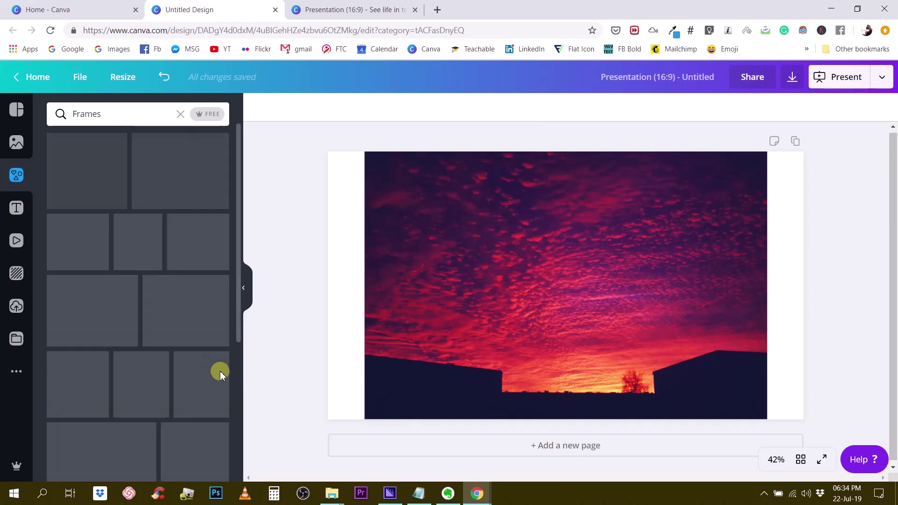
scroll(143, 308, "down", 1)
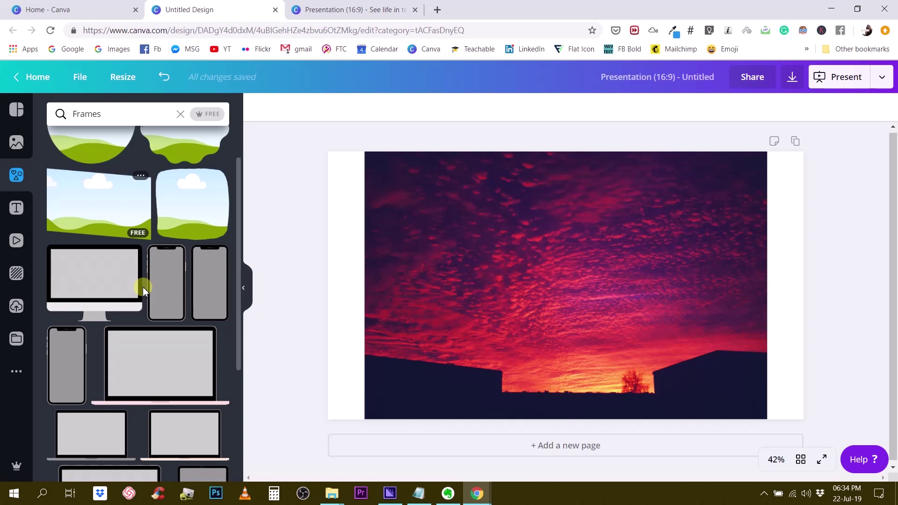
scroll(131, 275, "up", 1)
scroll(125, 276, "down", 4)
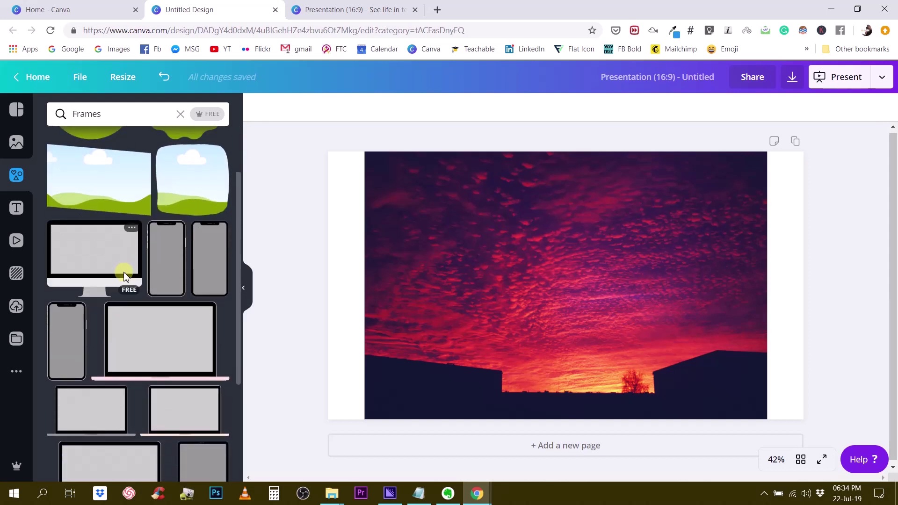
scroll(125, 276, "down", 2)
scroll(126, 277, "down", 1)
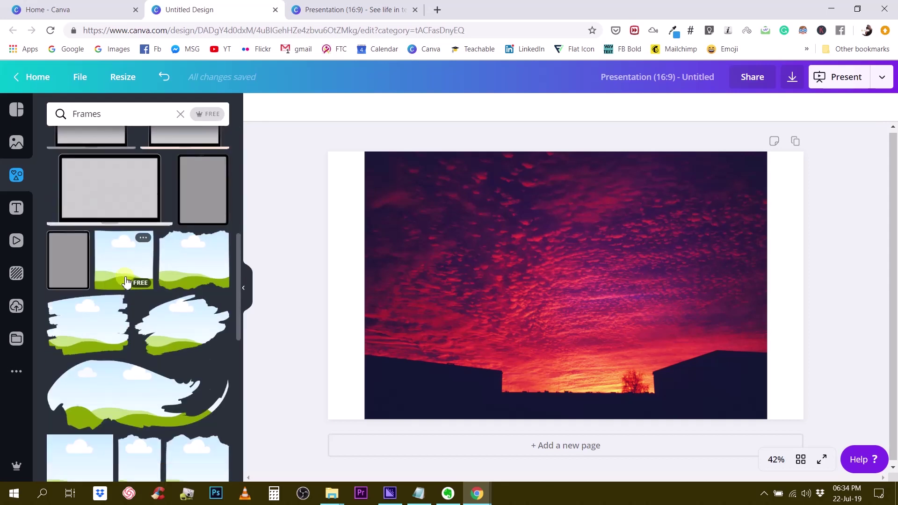
scroll(130, 374, "down", 1)
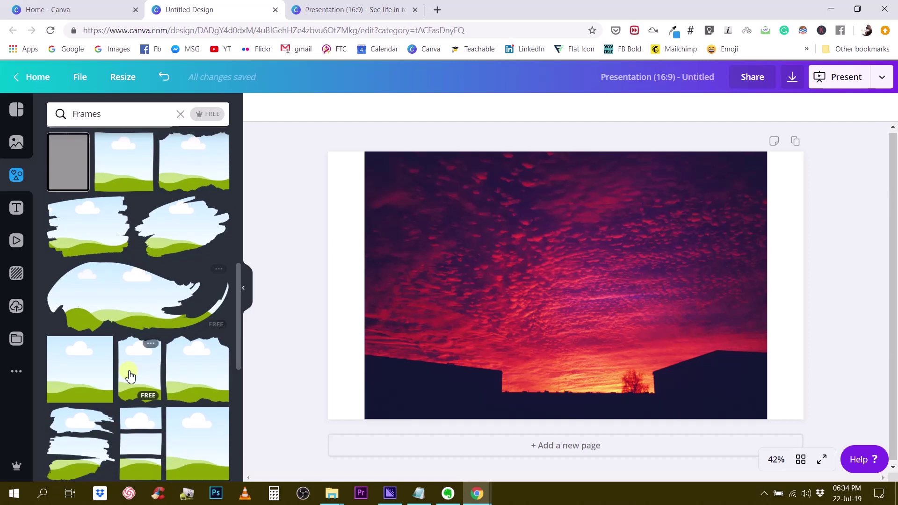
scroll(126, 370, "down", 1)
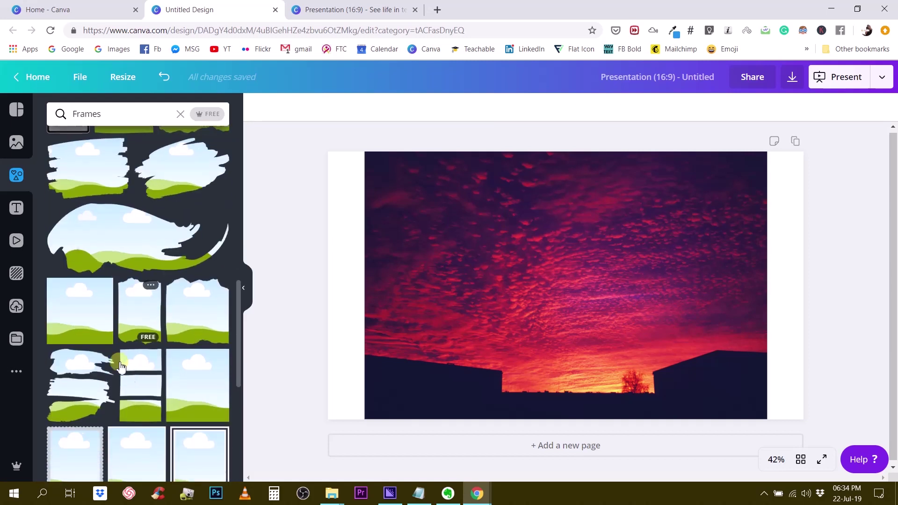
- Add the brush-stroke cloud frame, shrink it, and centre it across the sunset photo
left_click(119, 235)
left_click_drag(467, 269, 482, 270)
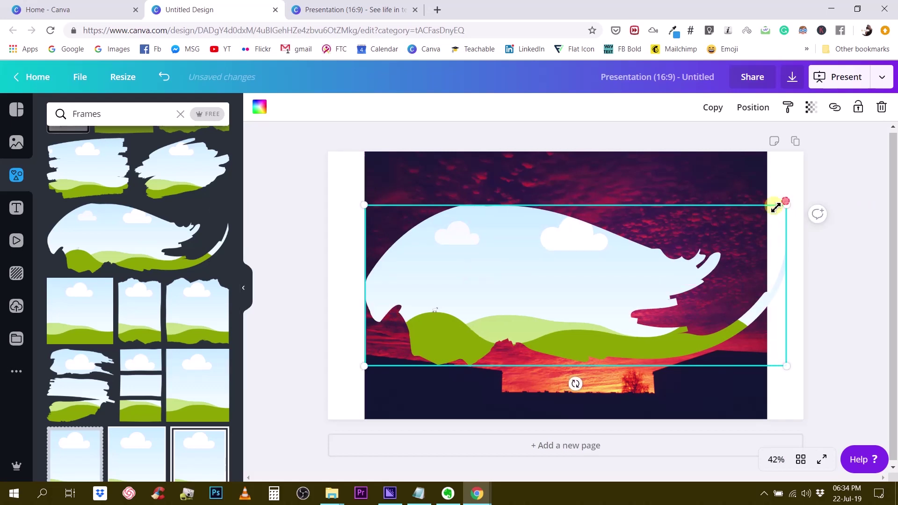
left_click_drag(778, 206, 674, 248)
left_click_drag(518, 305, 564, 327)
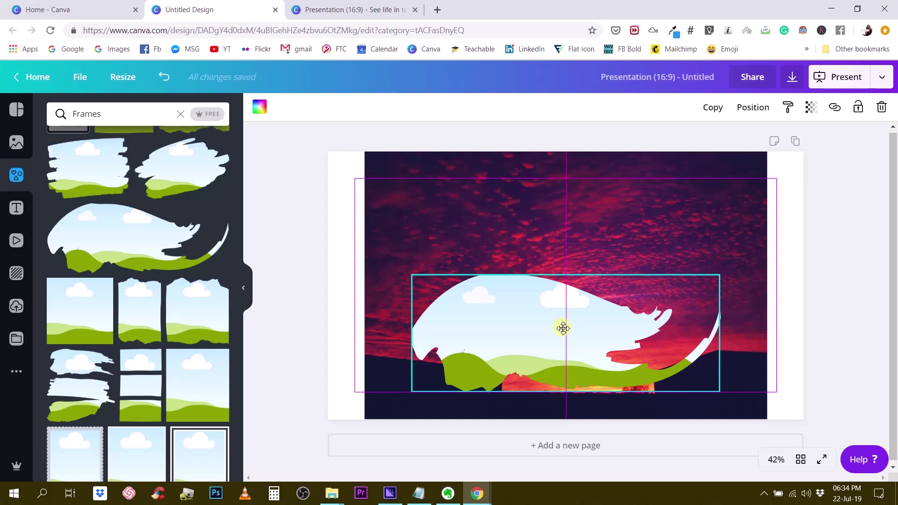
left_click_drag(563, 328, 562, 280)
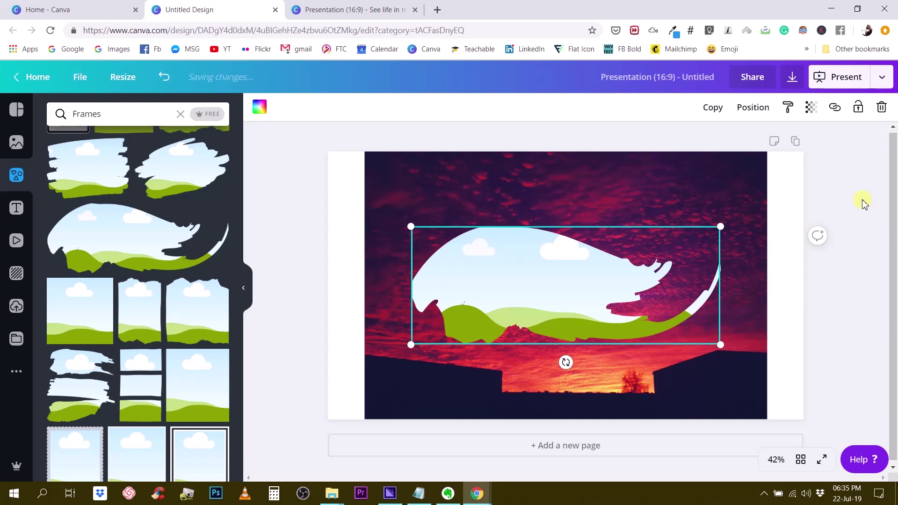
scroll(211, 330, "down", 3)
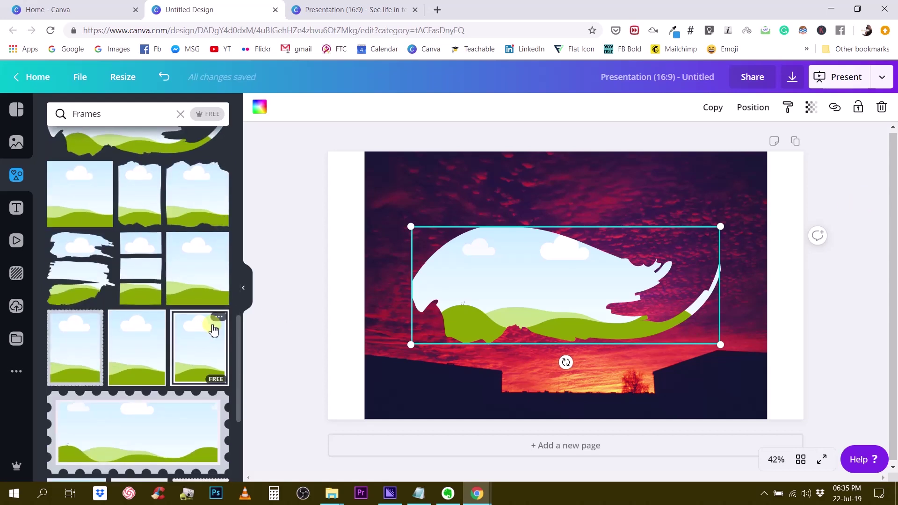
left_click(840, 202)
left_click(709, 168)
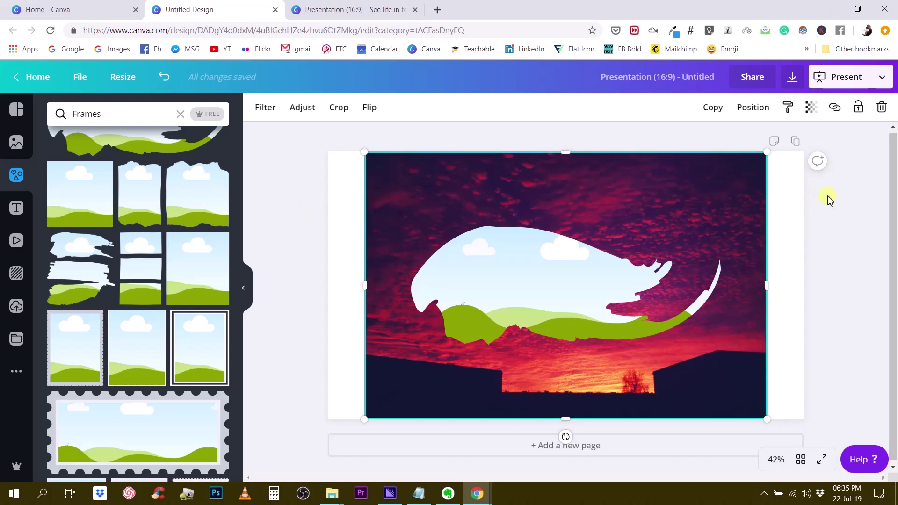
- Set the background photo's saturation to -100 to turn it grayscale
left_click(302, 109)
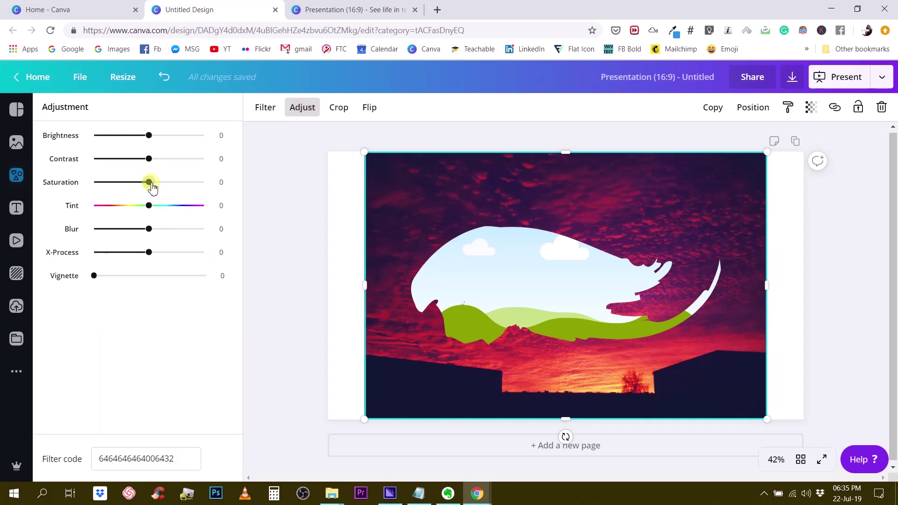
left_click_drag(151, 187, 77, 189)
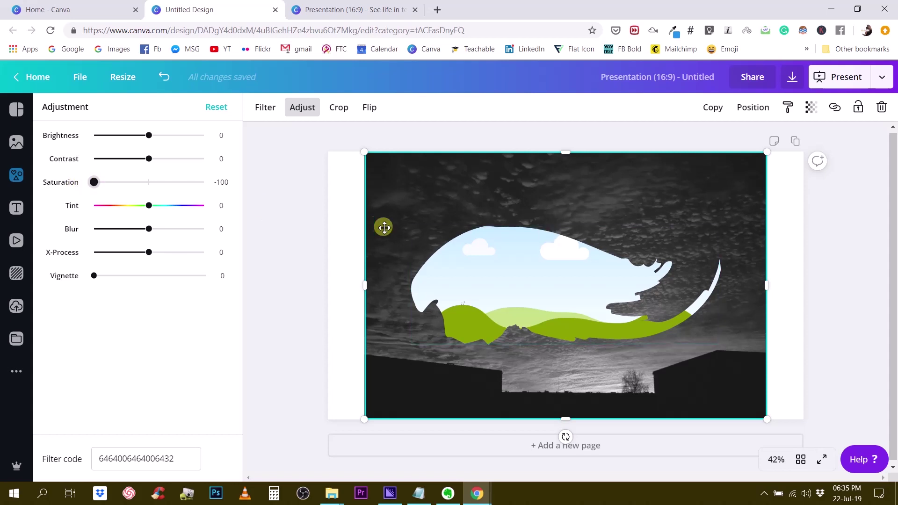
left_click(315, 223)
left_click(17, 142)
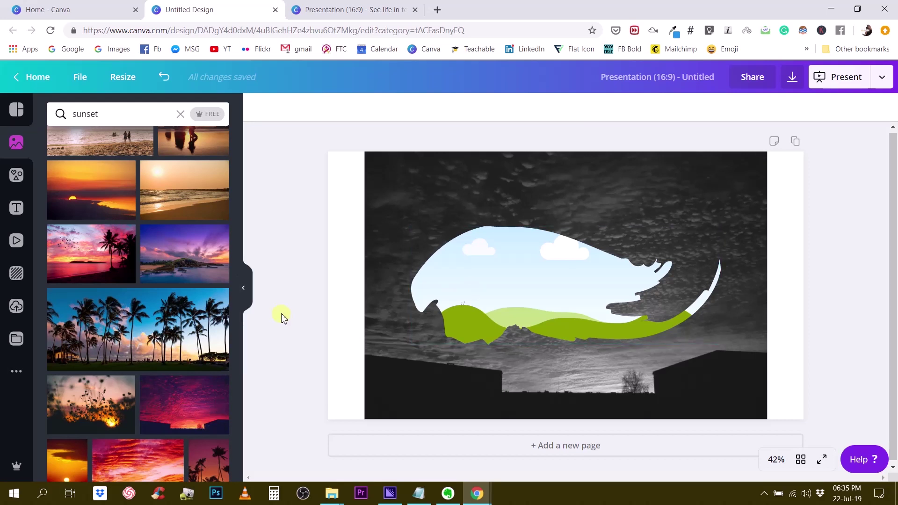
- Drop the colour sunset photo into the brush-stroke frame
scroll(191, 310, "down", 2)
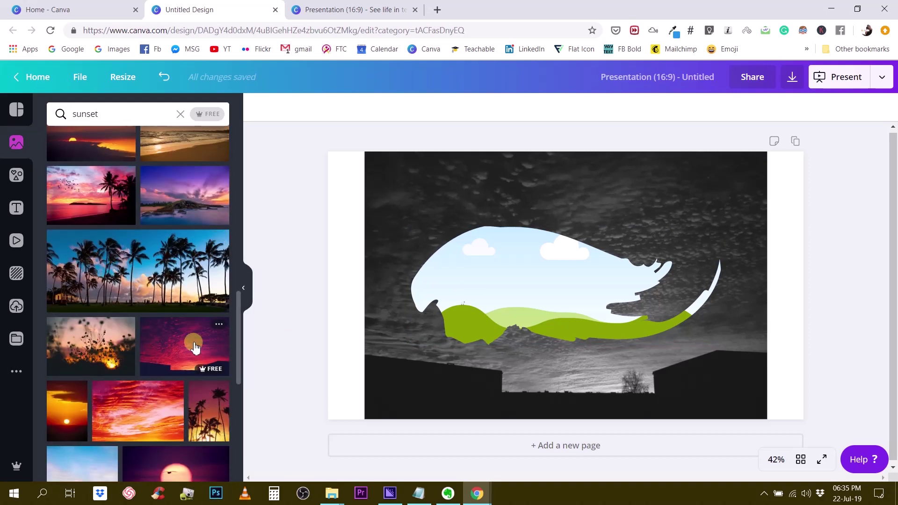
left_click_drag(187, 347, 490, 271)
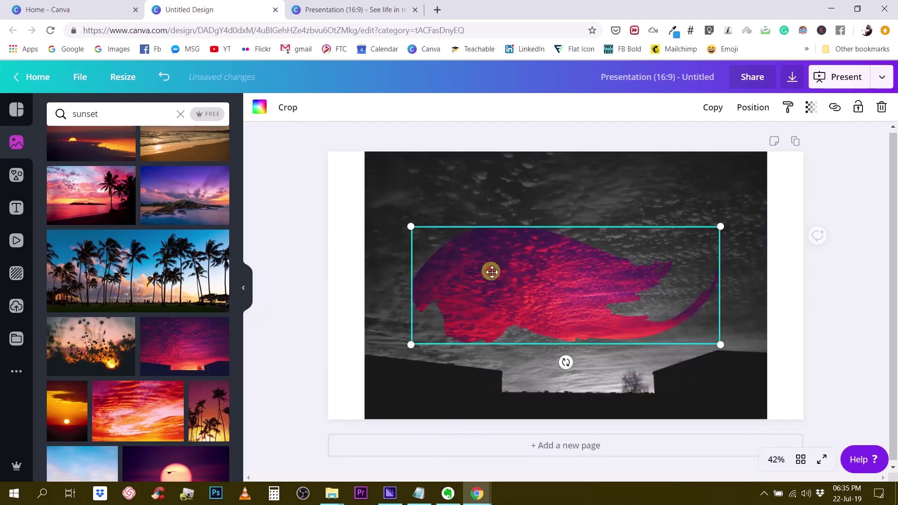
double_click(490, 271)
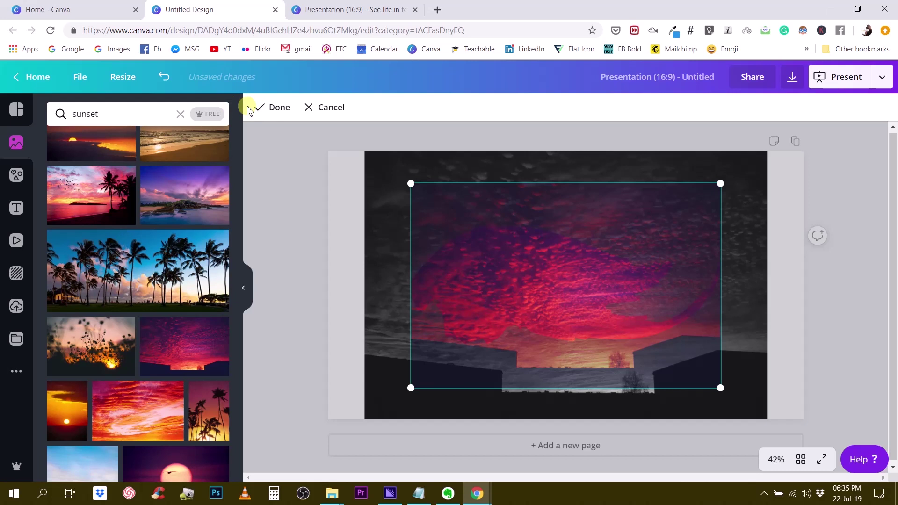
left_click(262, 107)
left_click(309, 243)
left_click(536, 271)
left_click(297, 111)
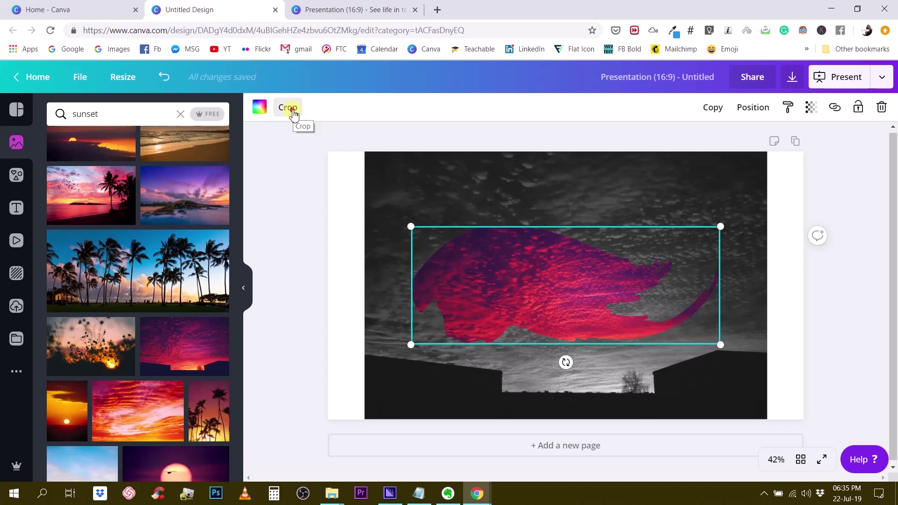
- Crop the framed photo out to the page corners so it matches the grayscale background
left_click(294, 111)
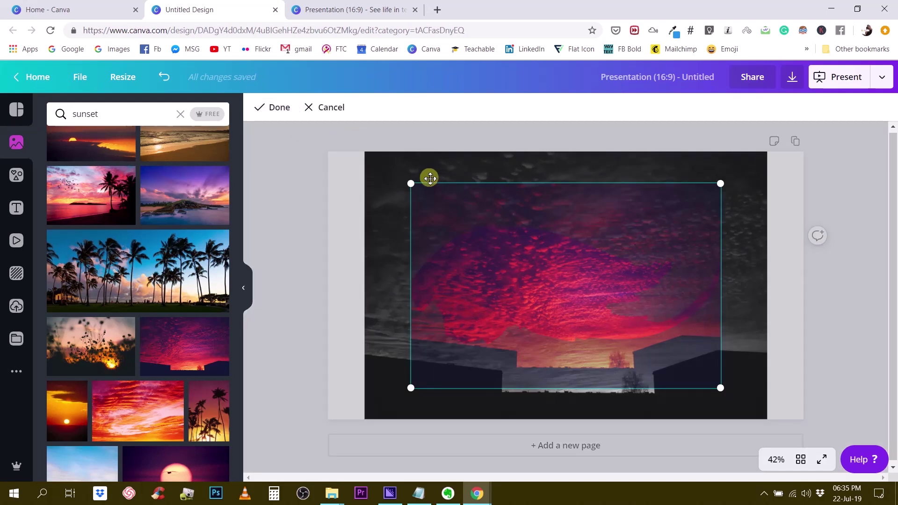
left_click_drag(412, 183, 350, 173)
left_click_drag(720, 387, 766, 421)
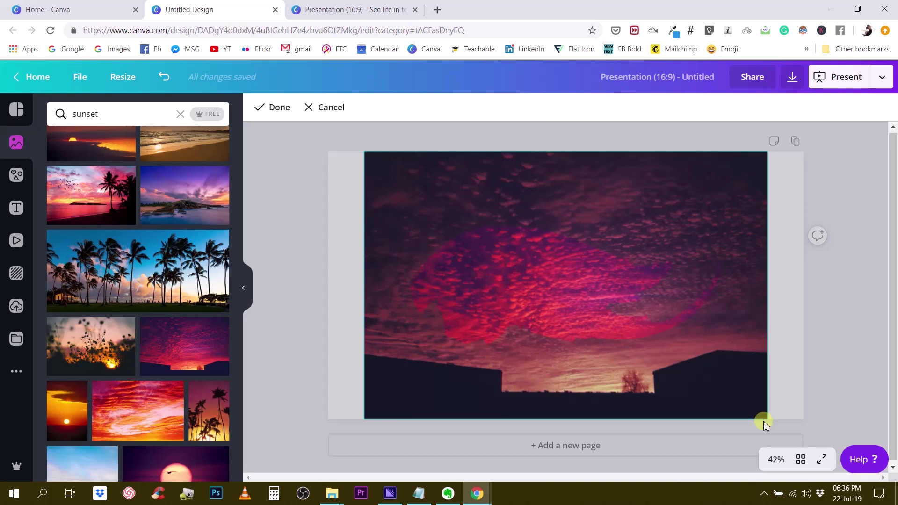
left_click(744, 423)
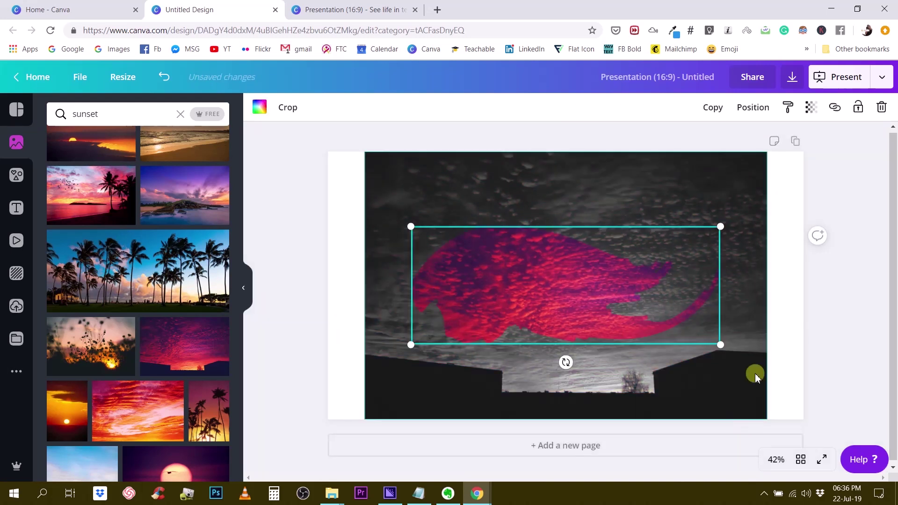
left_click(859, 316)
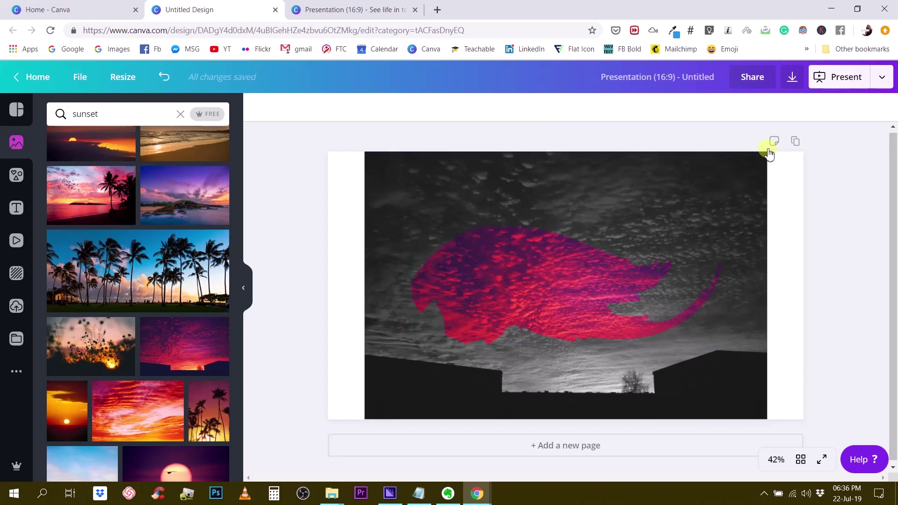
- Duplicate the slide and delete the pink brush-stroke element from page 2
left_click(796, 141)
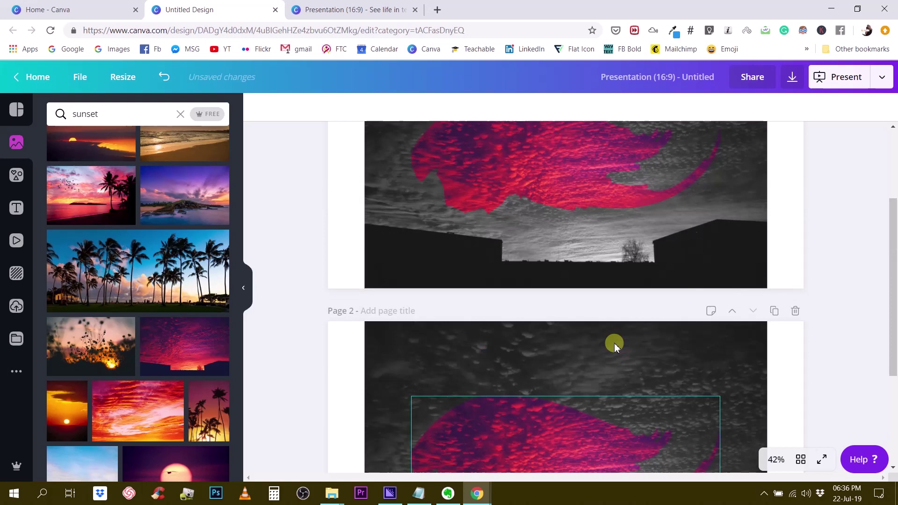
left_click(582, 293)
key("Delete")
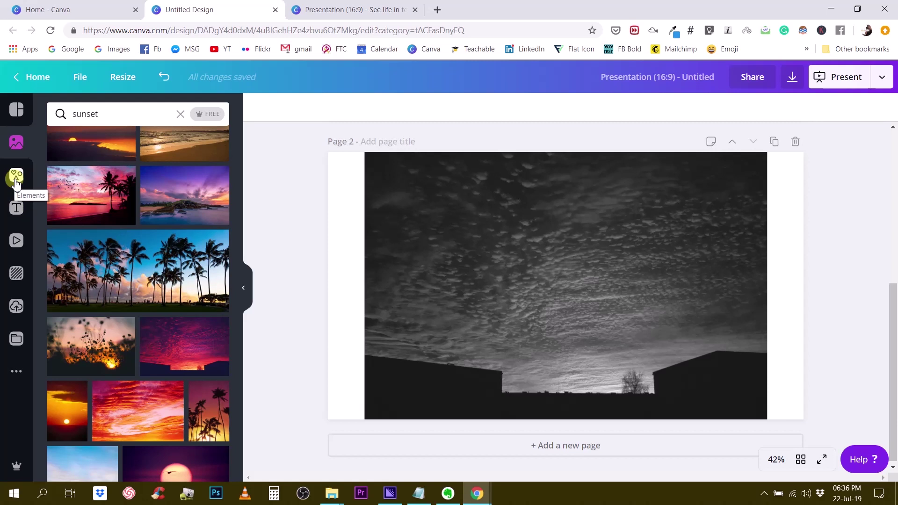
- Clear the Frames search and browse all frames in the Elements library
left_click(16, 180)
scroll(91, 304, "down", 6)
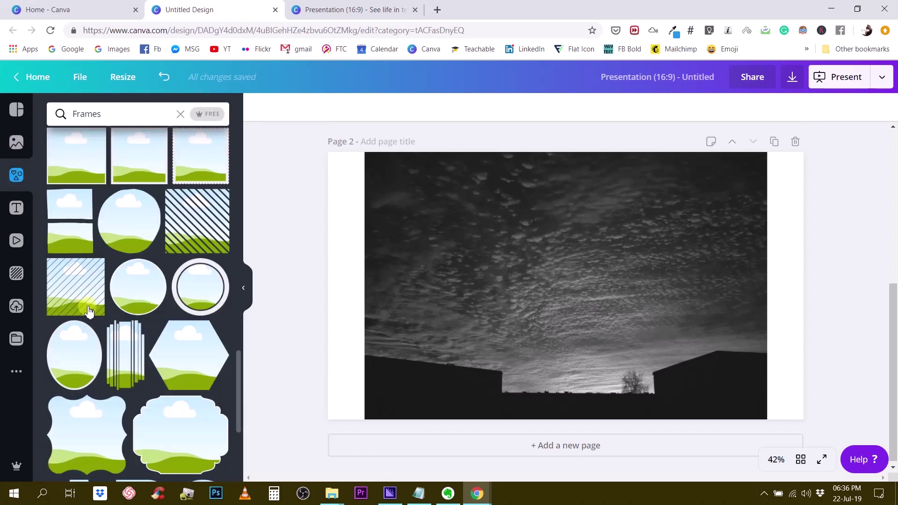
scroll(90, 311, "down", 7)
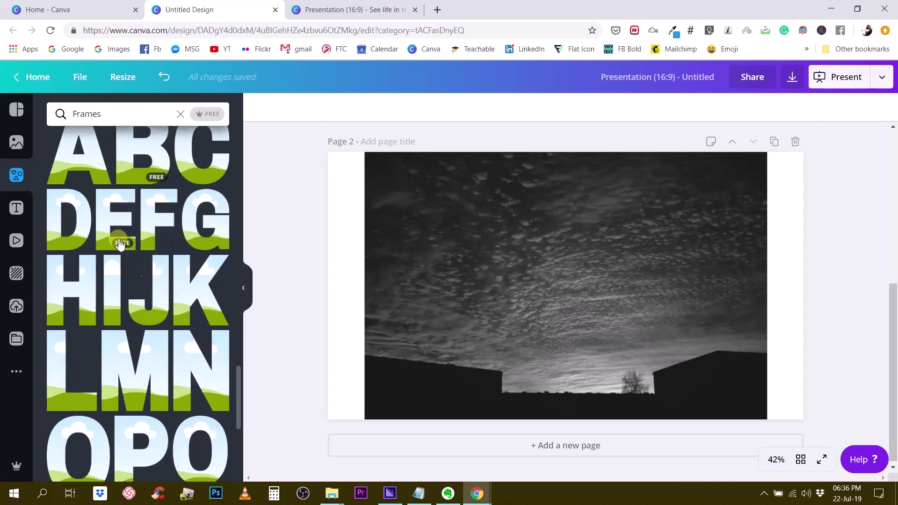
scroll(120, 244, "up", 8)
left_click(180, 114)
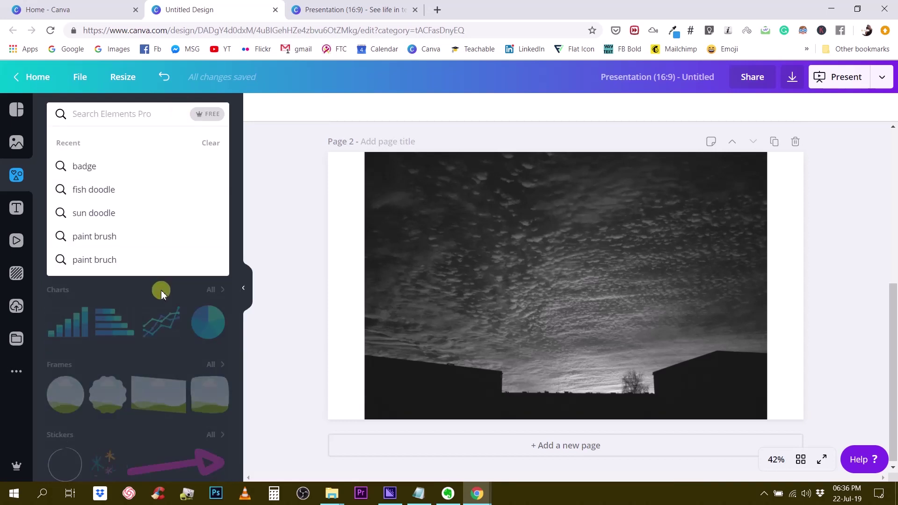
left_click(16, 175)
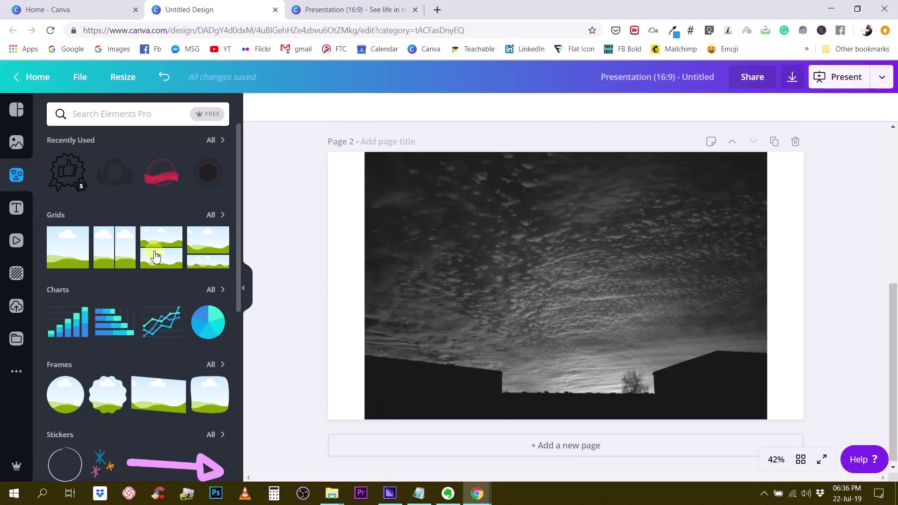
left_click(211, 365)
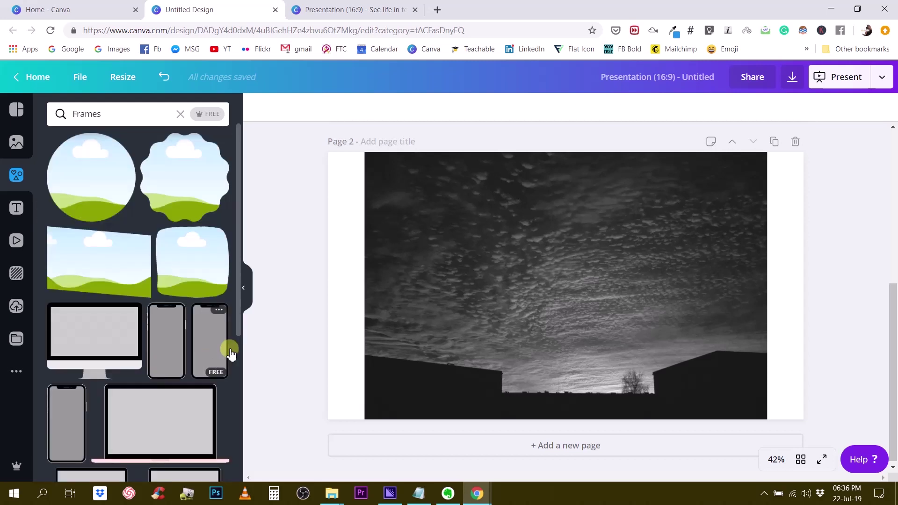
scroll(73, 326, "down", 4)
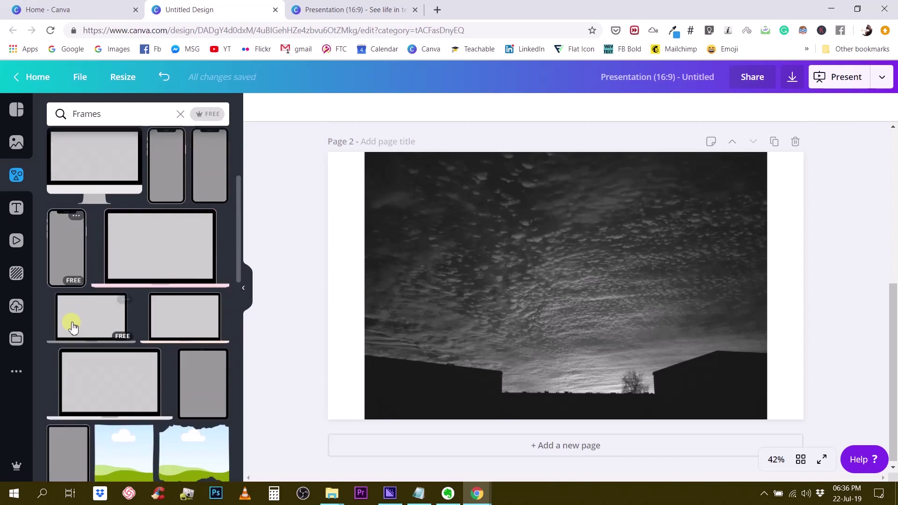
scroll(73, 326, "down", 7)
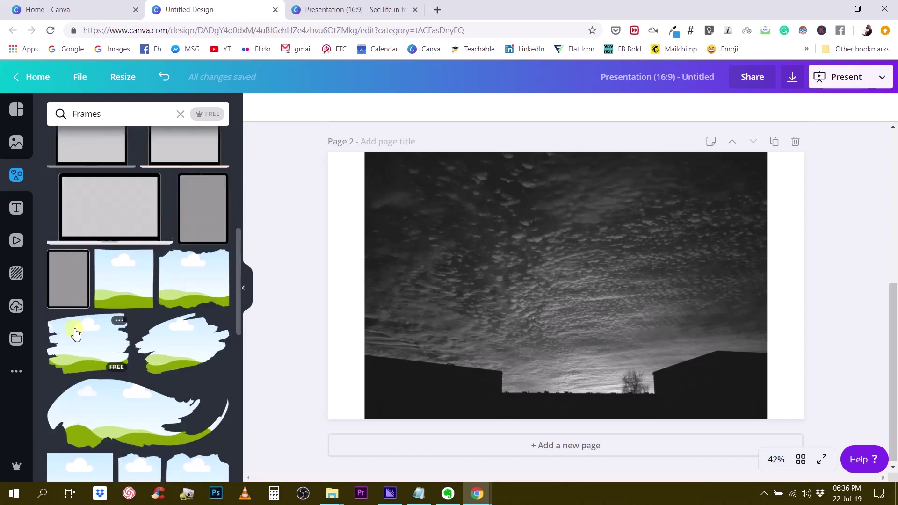
scroll(76, 330, "up", 6)
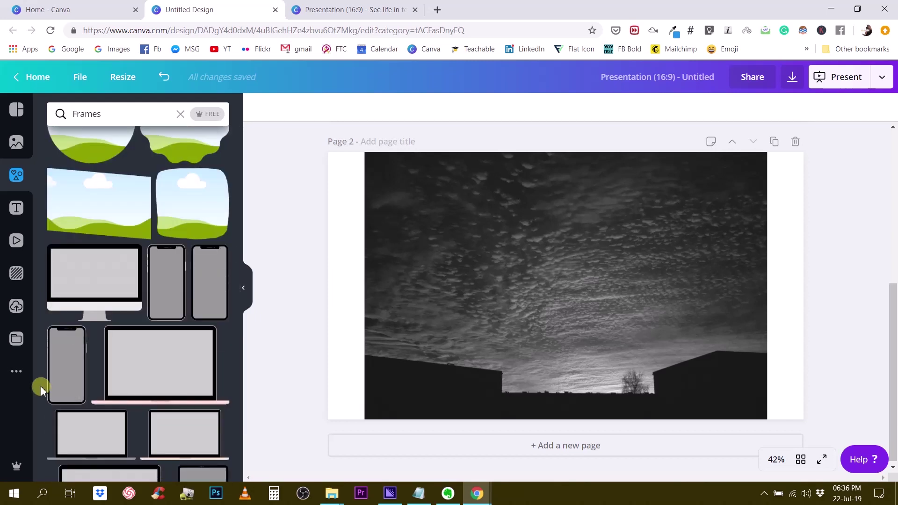
scroll(207, 202, "down", 5)
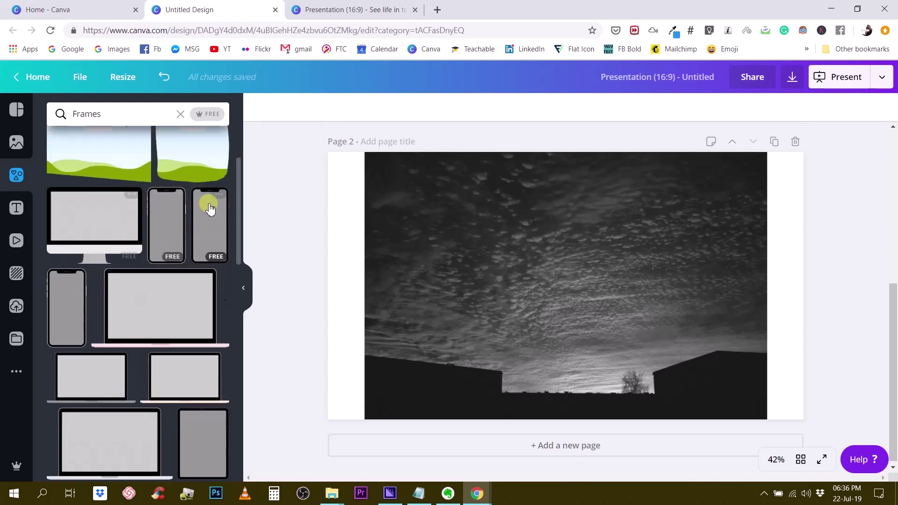
scroll(166, 266, "down", 8)
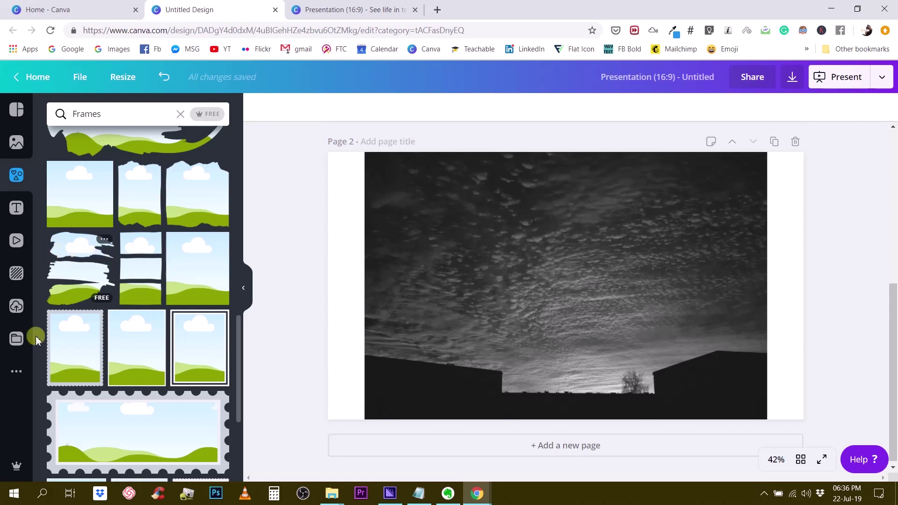
scroll(73, 309, "down", 6)
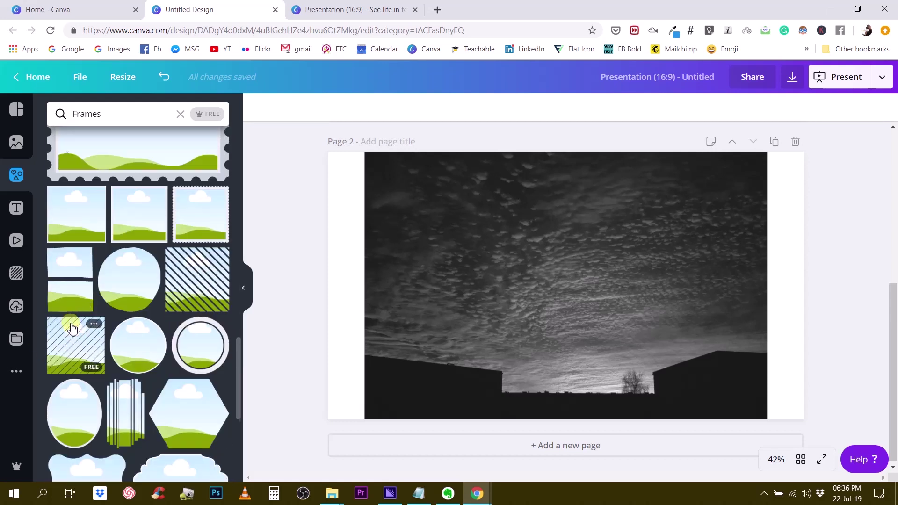
scroll(72, 327, "down", 5)
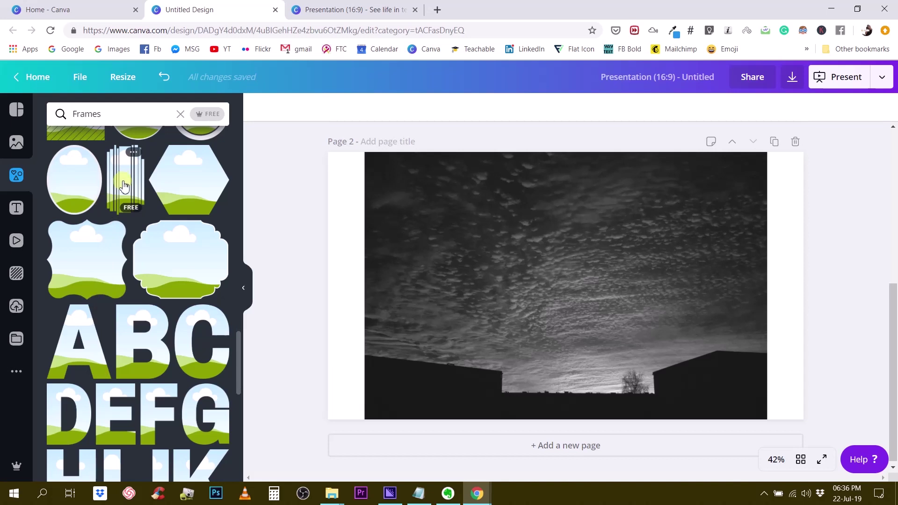
scroll(117, 336, "down", 5)
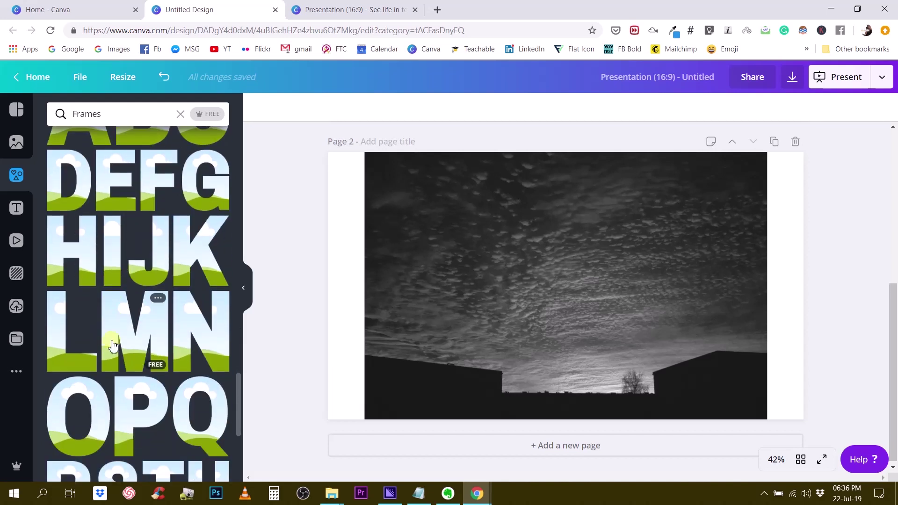
scroll(108, 374, "up", 3)
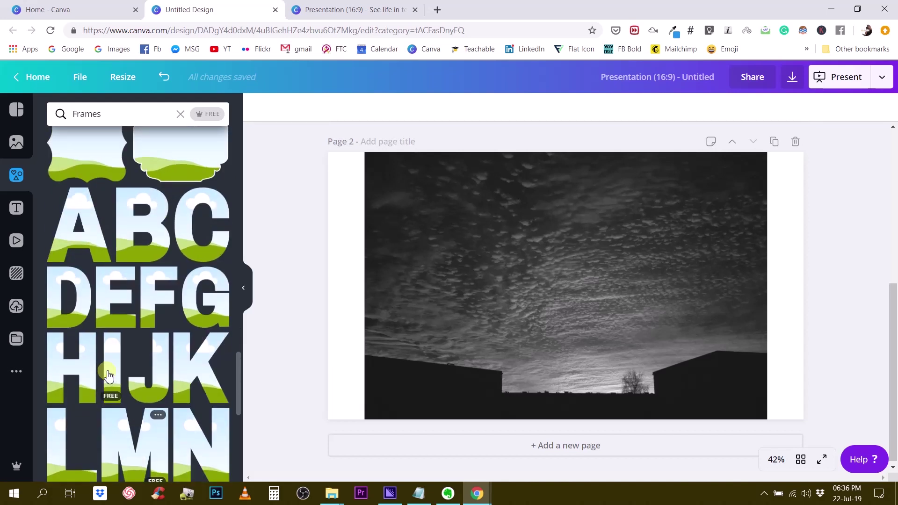
- Add a letter frame to page 2, trying the D, R and A frames, and select it
left_click(78, 306)
scroll(140, 347, "down", 3)
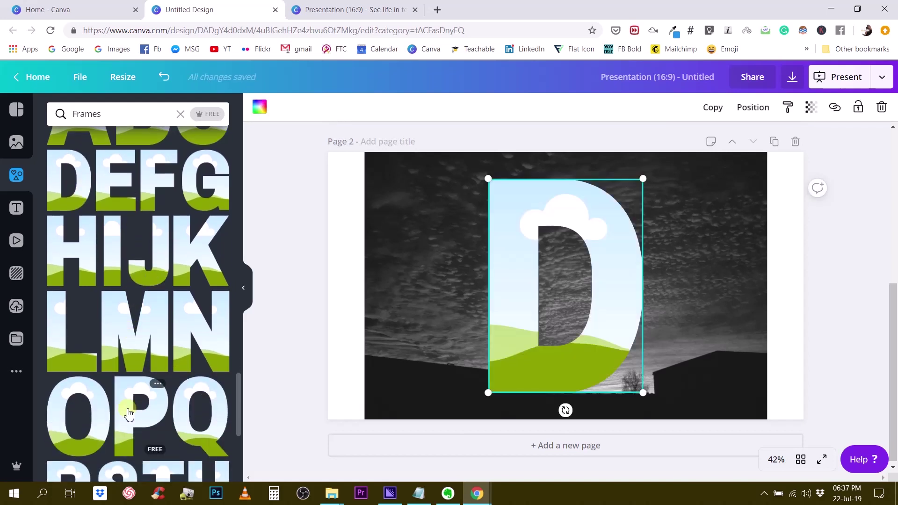
scroll(129, 411, "down", 3)
left_click(80, 391)
scroll(88, 384, "up", 2)
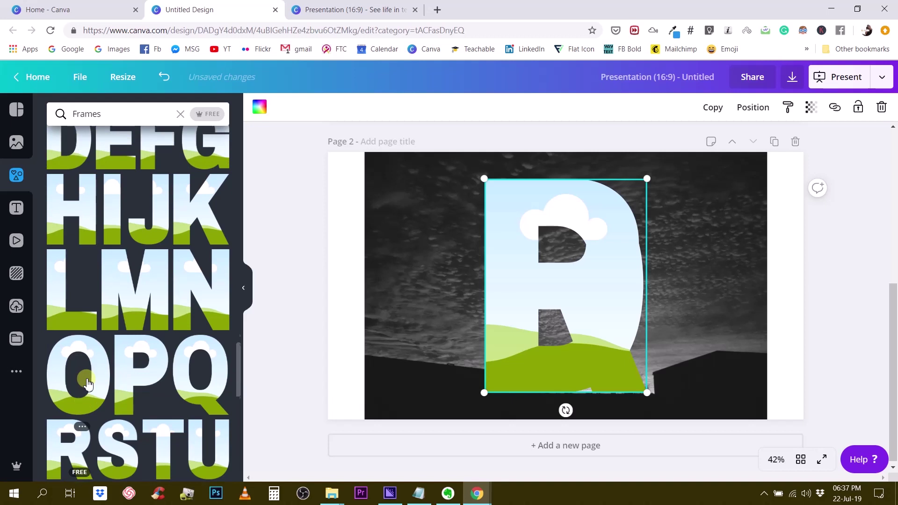
scroll(88, 384, "up", 2)
left_click(80, 175)
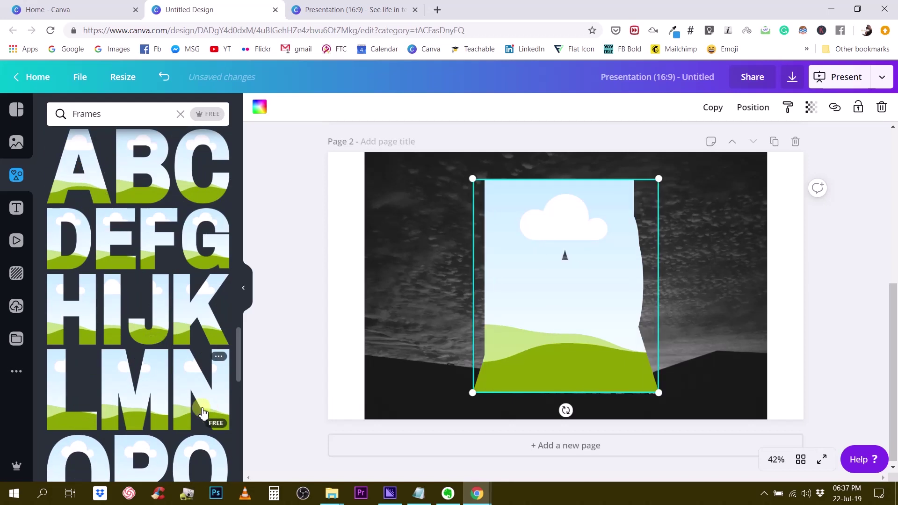
left_click(135, 391)
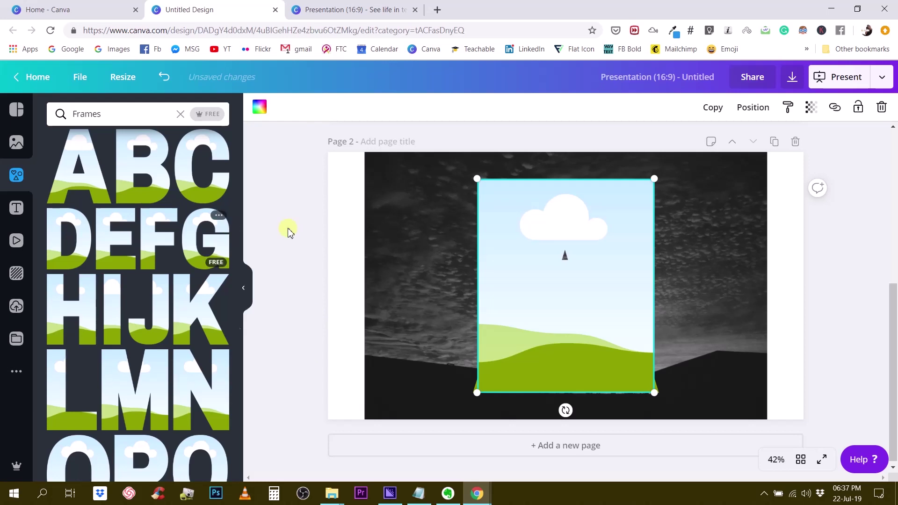
left_click(411, 225)
left_click(299, 233)
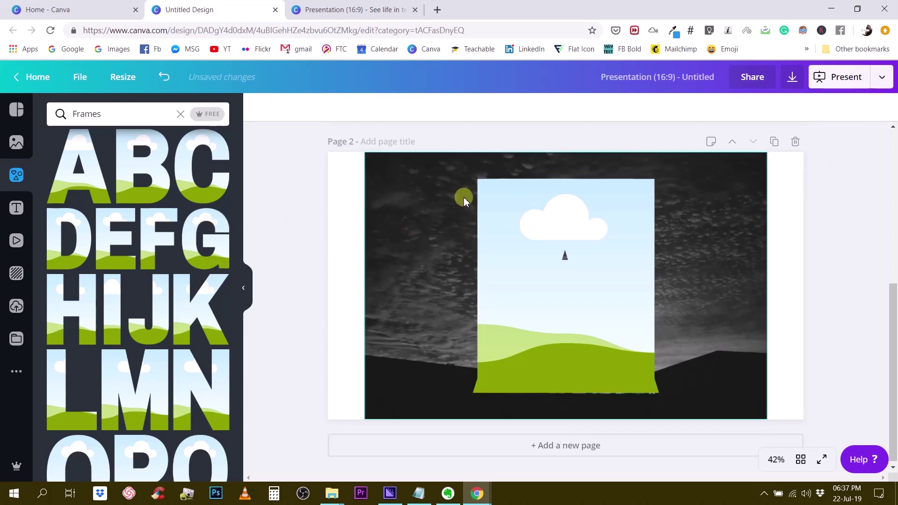
left_click(571, 233)
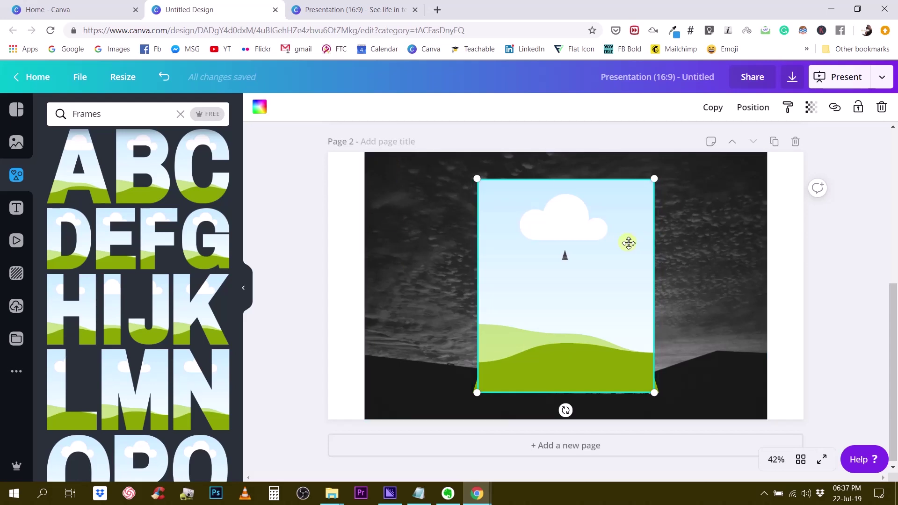
- Nudge the letter frame right, then select the grayscale sky background photo and lock it
left_click_drag(629, 242, 633, 243)
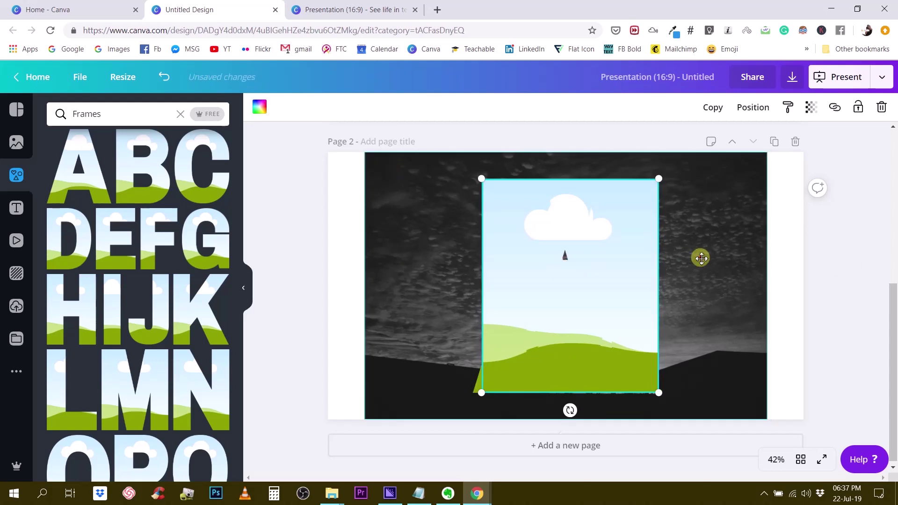
left_click(716, 258)
left_click(828, 257)
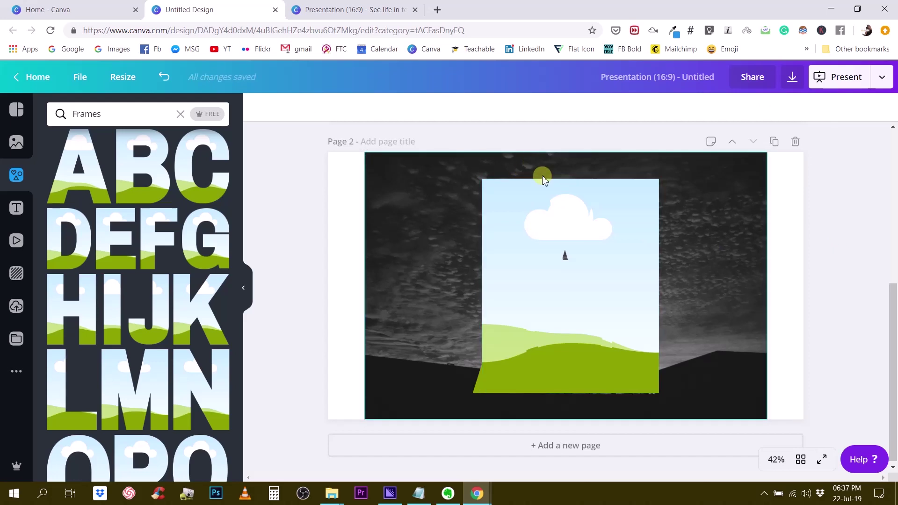
left_click(694, 205)
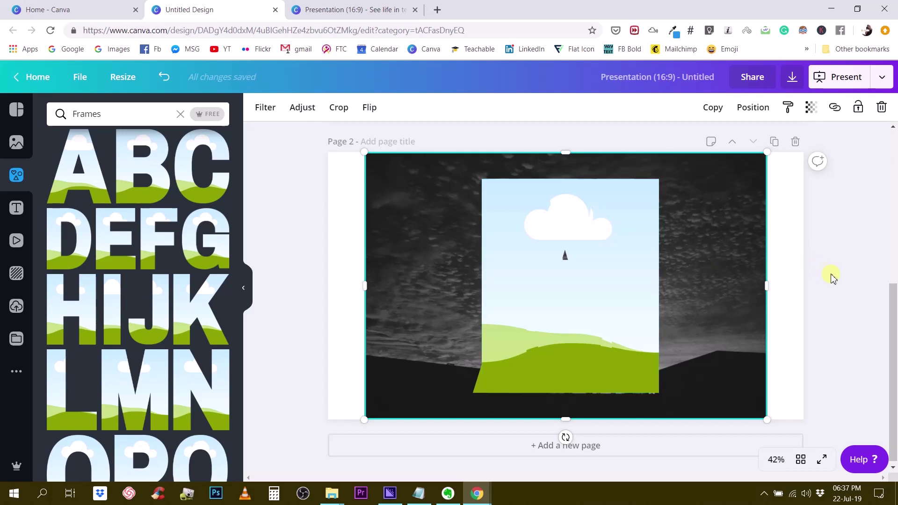
left_click_drag(833, 277, 485, 211)
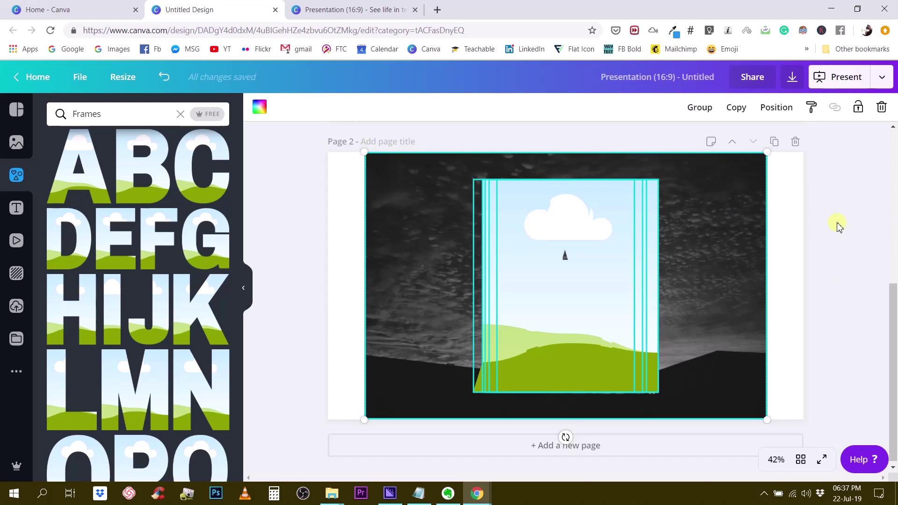
left_click(714, 242)
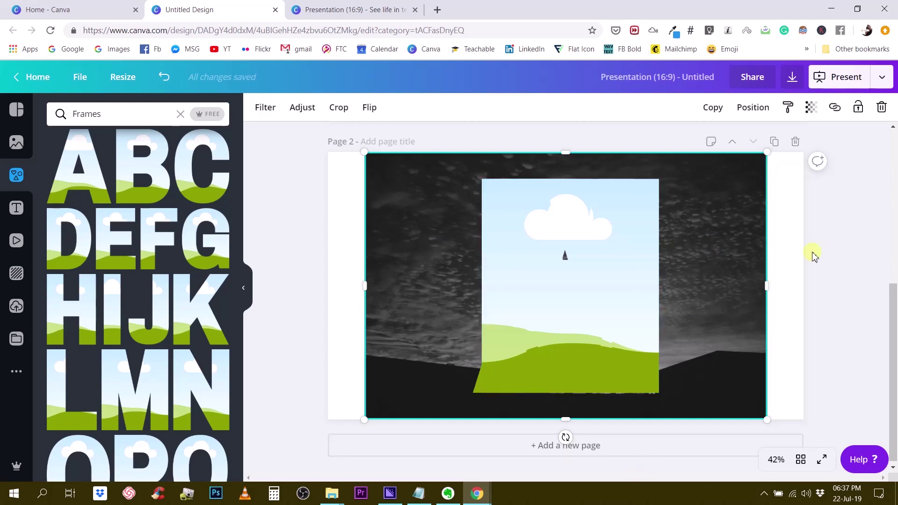
left_click(849, 248)
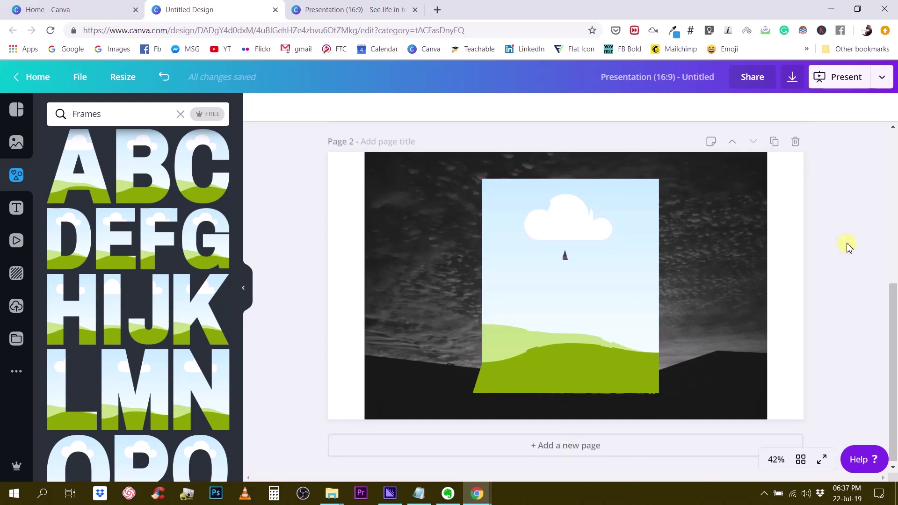
left_click(766, 225)
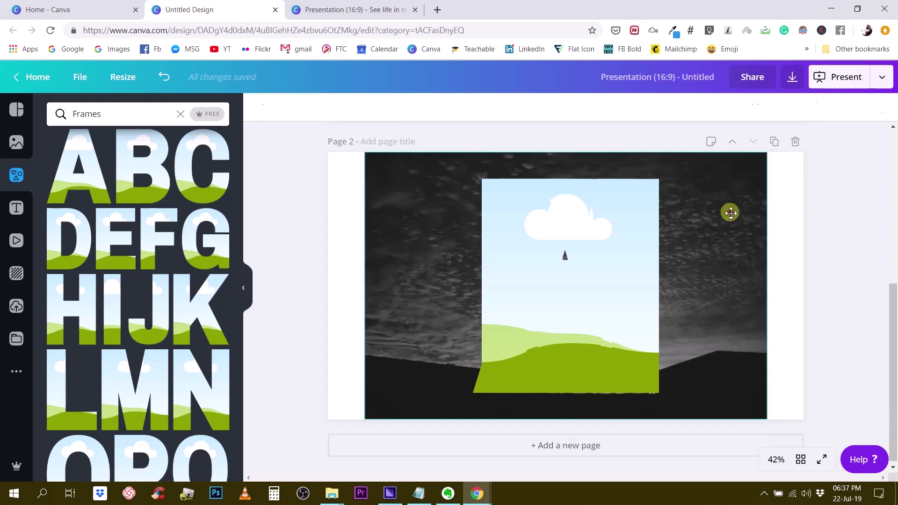
left_click(858, 109)
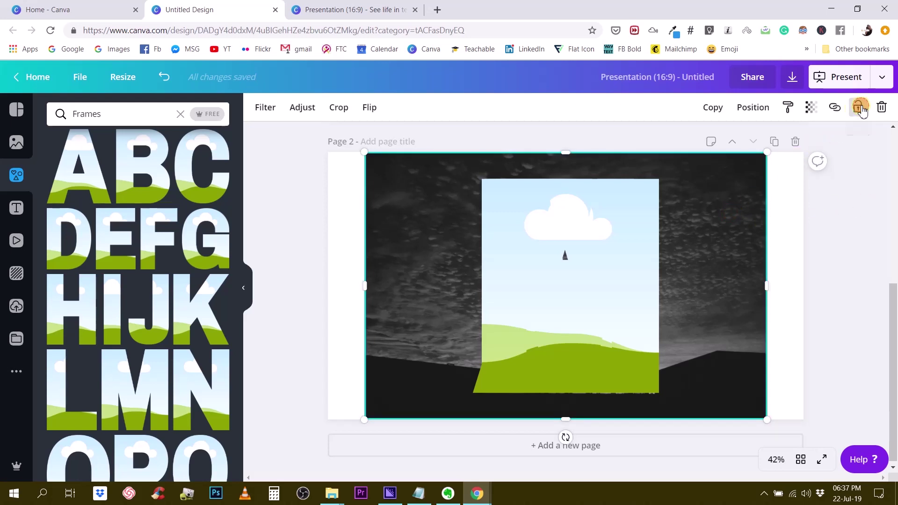
- Shrink the stacked letter frames and pull the M, A, E and R frames apart
left_click_drag(845, 281, 605, 273)
left_click(603, 344)
left_click_drag(593, 337, 682, 284)
left_click_drag(635, 355, 527, 347)
left_click_drag(581, 355, 428, 351)
left_click_drag(601, 331, 430, 327)
- Line up the D, R, E, A and M frames side by side to spell DREAM
left_click_drag(636, 357, 438, 227)
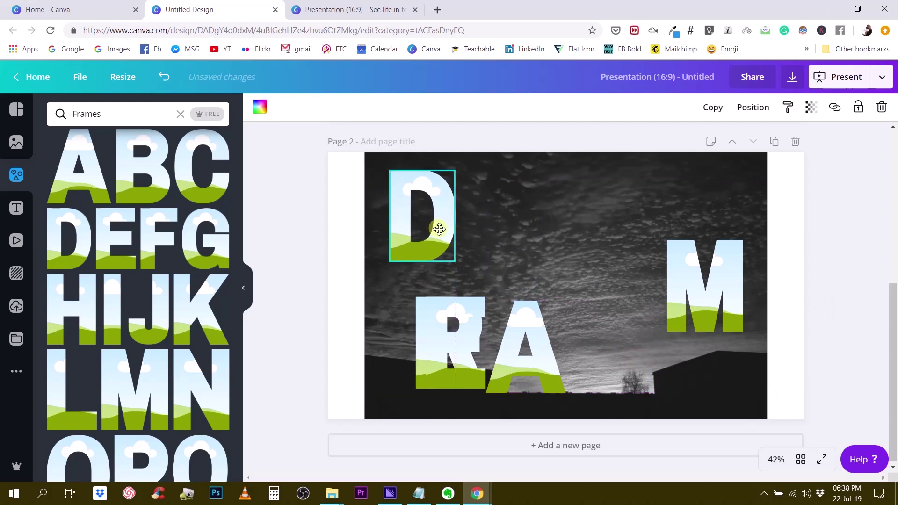
left_click_drag(526, 367, 626, 302)
left_click_drag(491, 344, 595, 286)
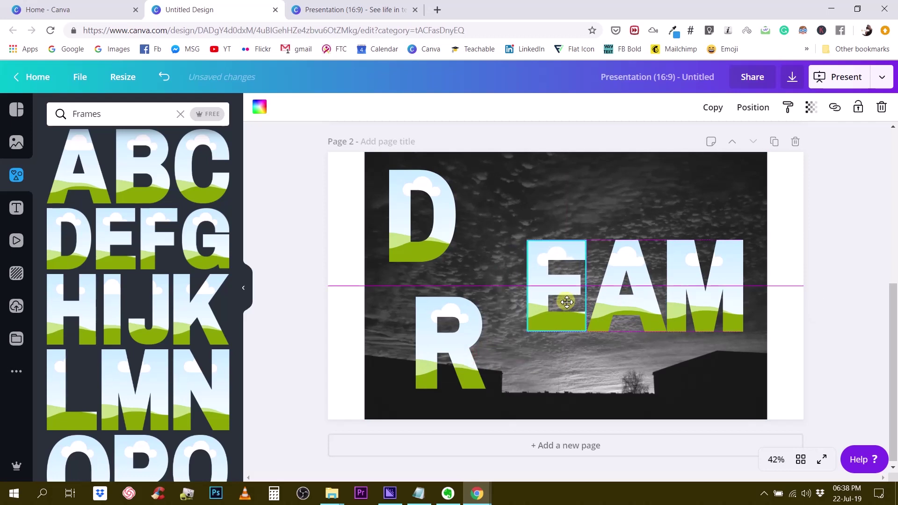
left_click_drag(461, 346, 502, 290)
left_click_drag(434, 251, 435, 317)
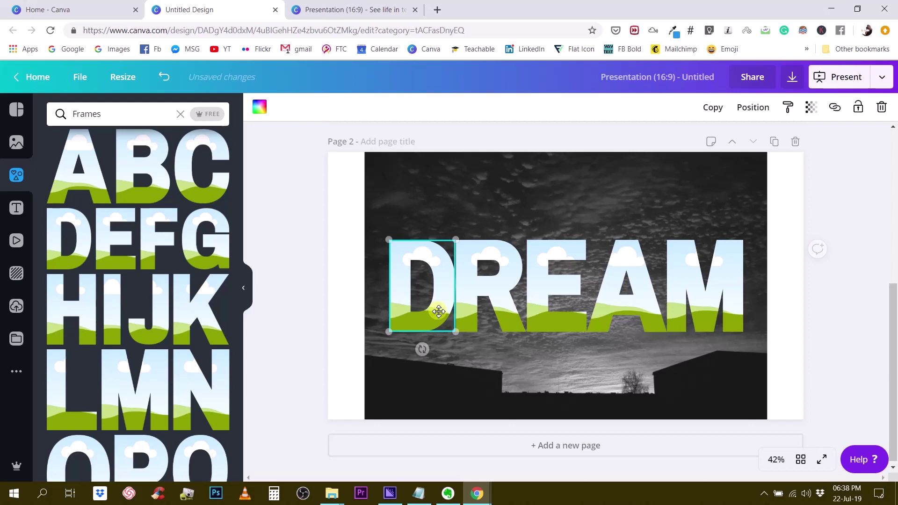
- Select all five DREAM frames, shrink them slightly and centre the row on the page
left_click_drag(836, 295, 347, 235)
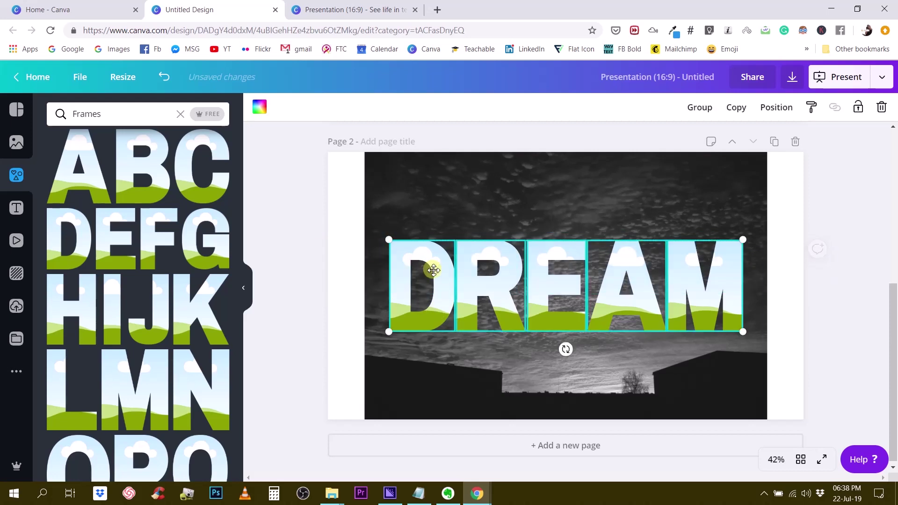
left_click_drag(507, 275, 511, 275)
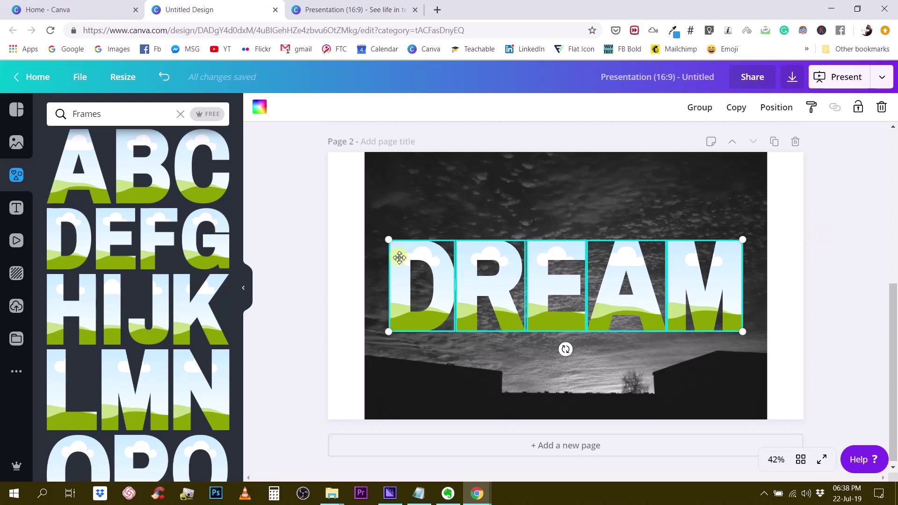
left_click_drag(403, 245, 419, 250)
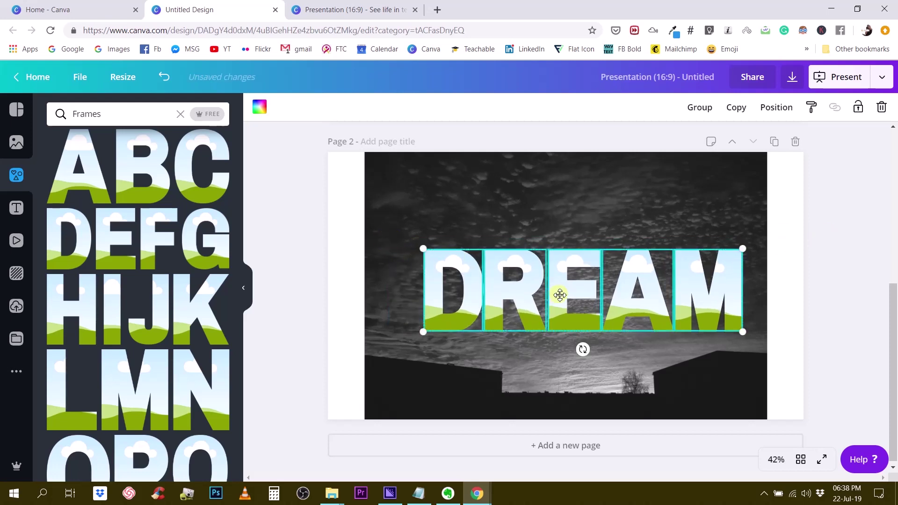
left_click_drag(559, 296, 543, 288)
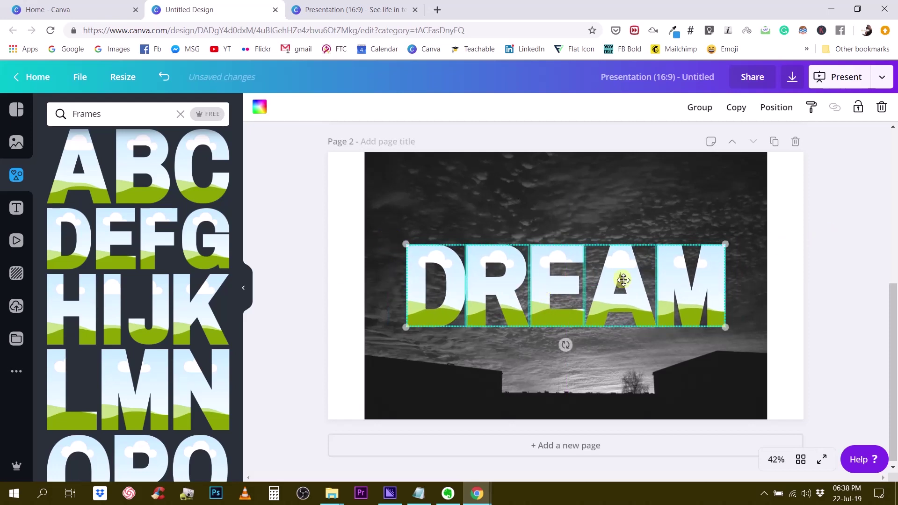
- Drop the pink sunset photo into the D frame and crop it to span the full page
left_click(848, 243)
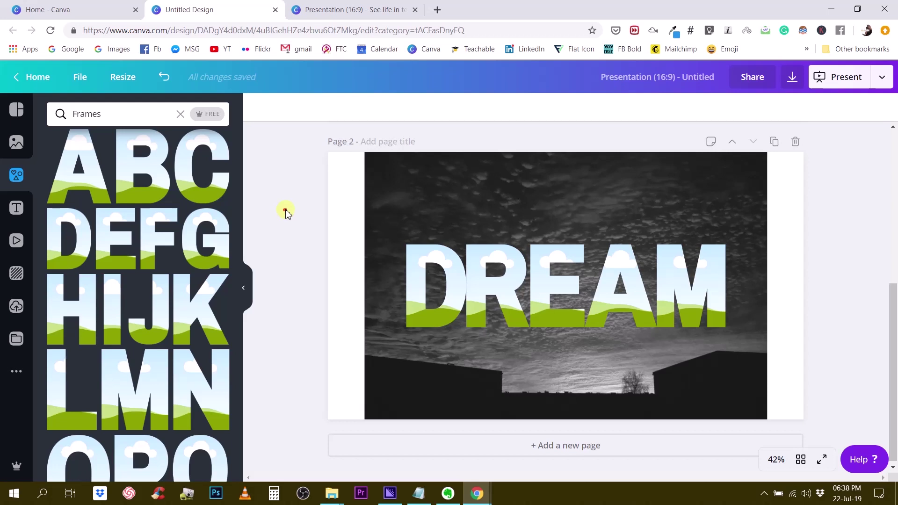
left_click(25, 148)
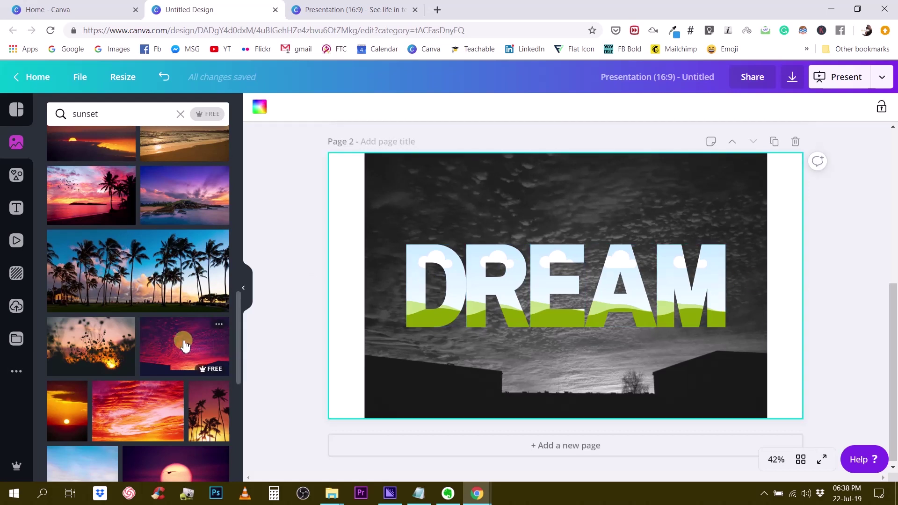
left_click_drag(184, 341, 417, 267)
double_click(417, 266)
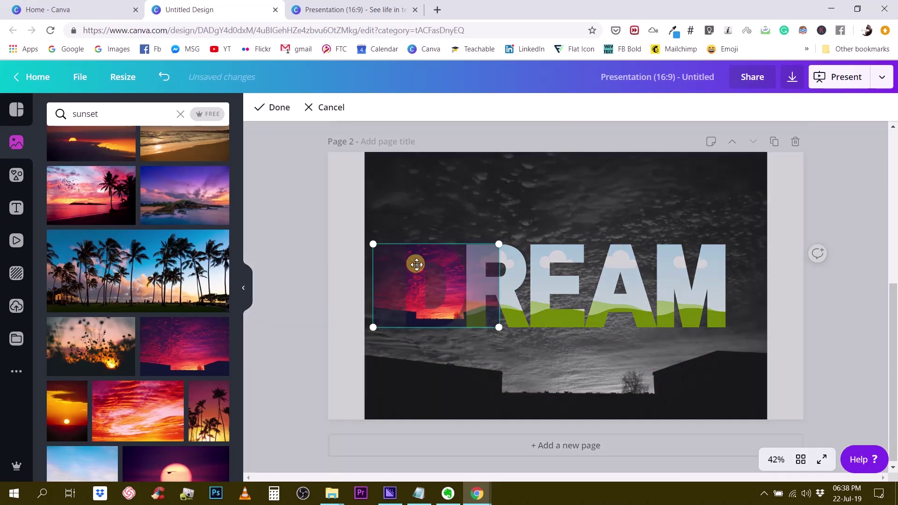
left_click_drag(499, 245, 645, 174)
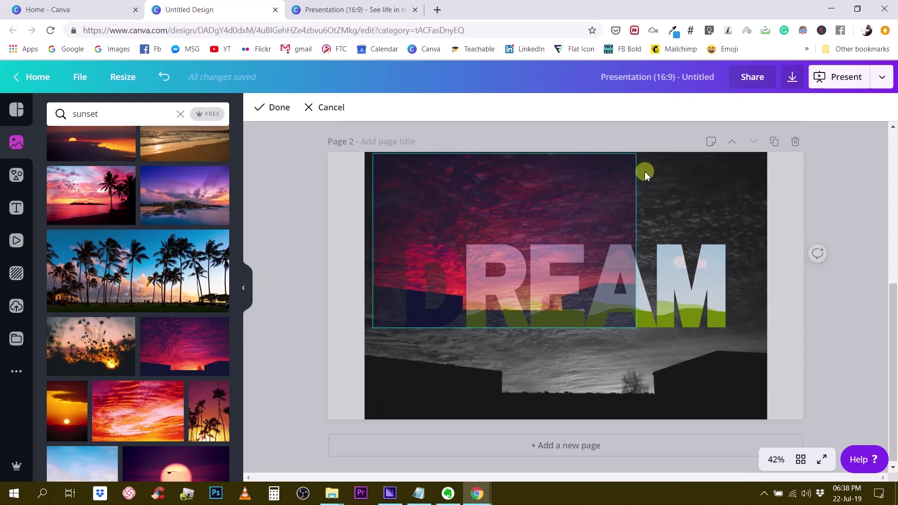
left_click_drag(646, 175, 647, 172)
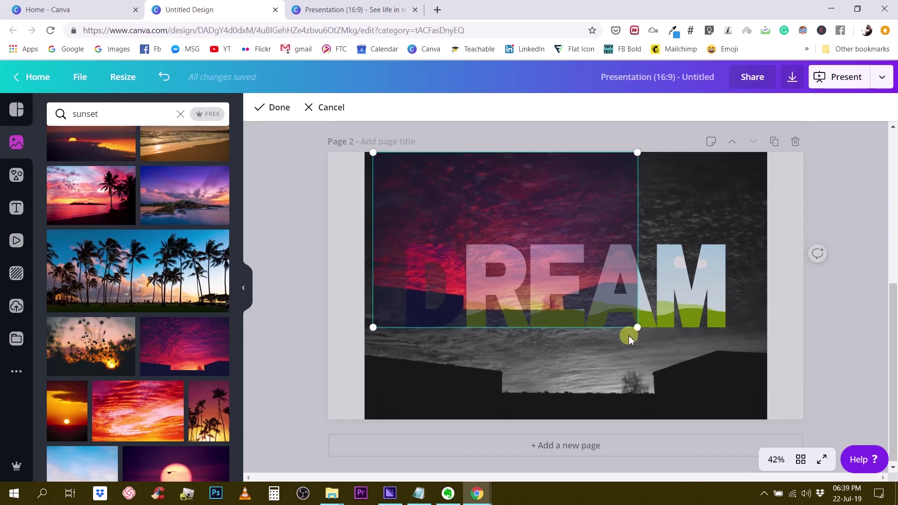
left_click_drag(636, 327, 762, 439)
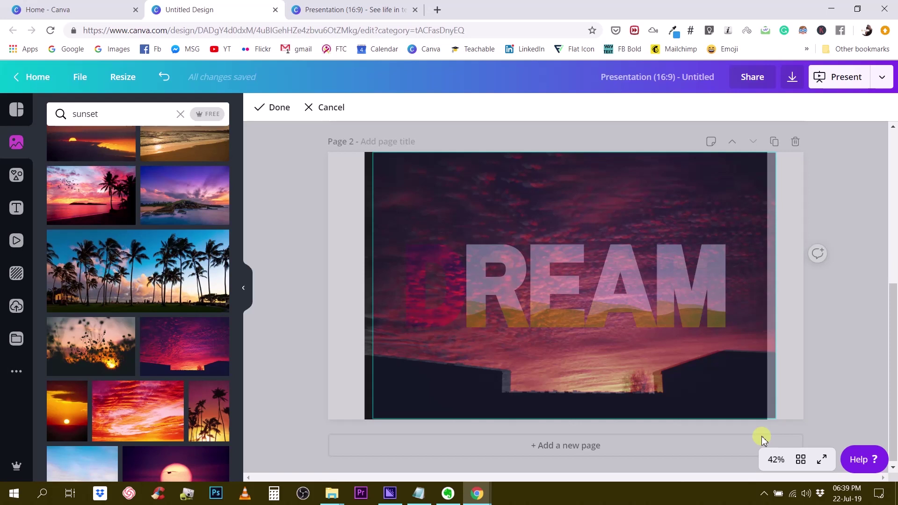
left_click_drag(762, 436, 763, 437)
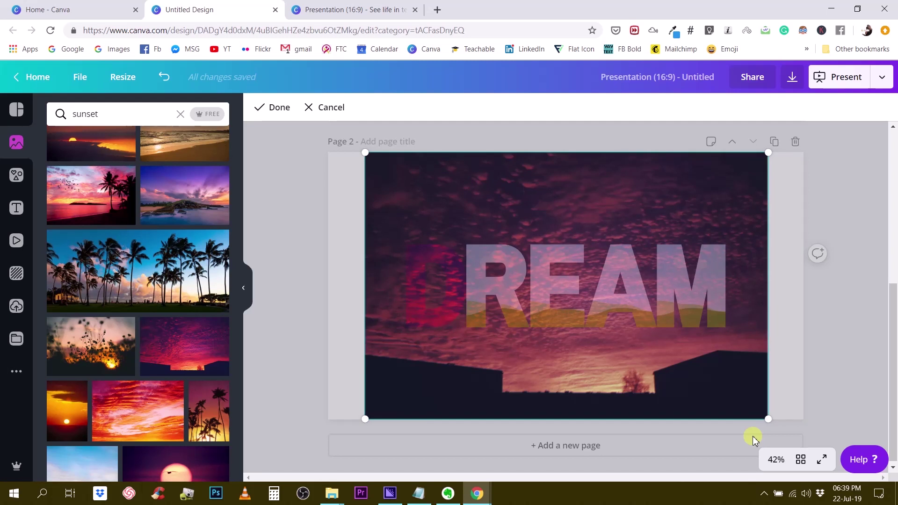
left_click(754, 440)
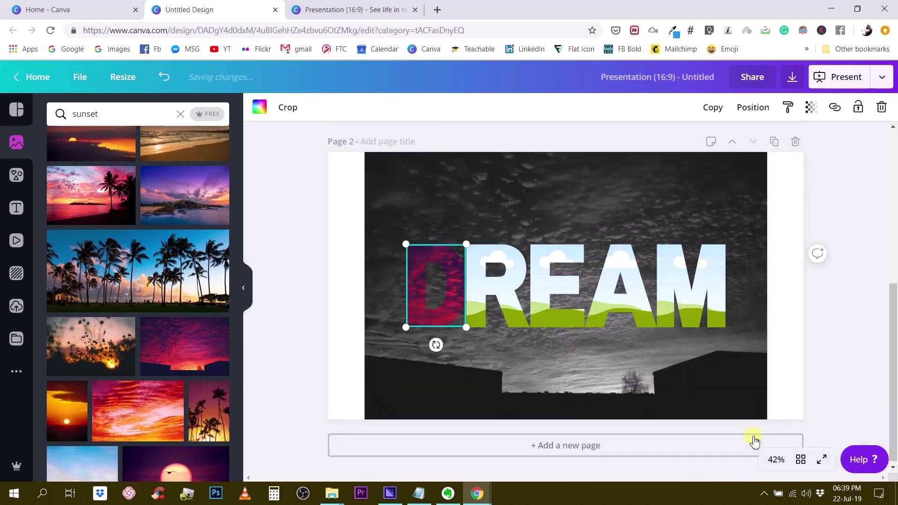
left_click(882, 210)
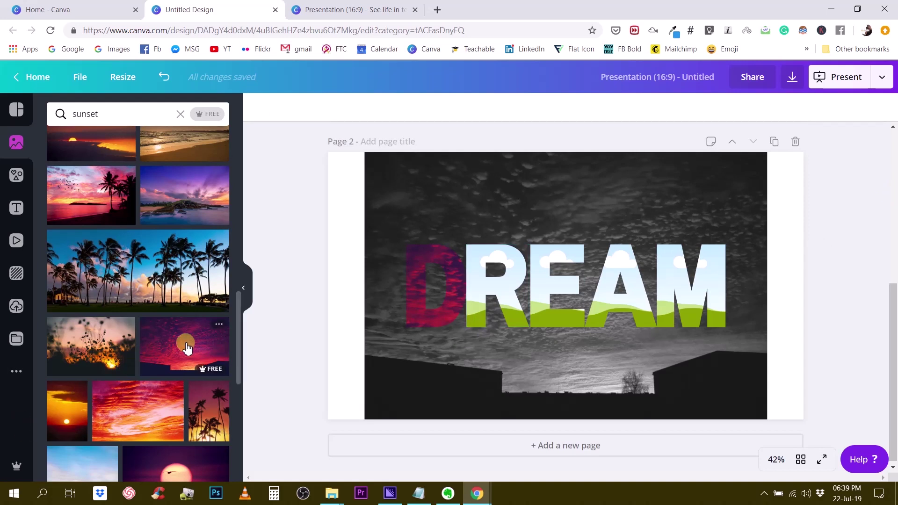
- Fill the R frame with the sunset photo, enlarged and aligned to the page
left_click(477, 288)
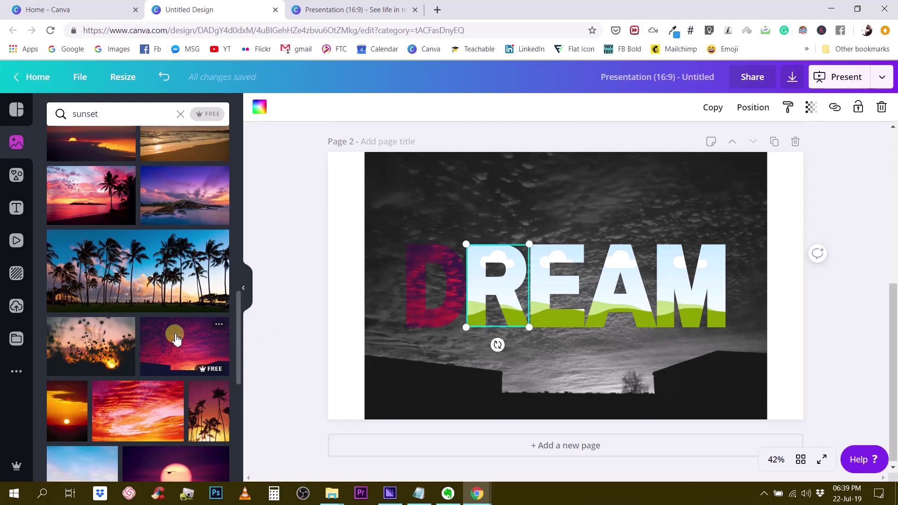
left_click_drag(224, 327, 478, 288)
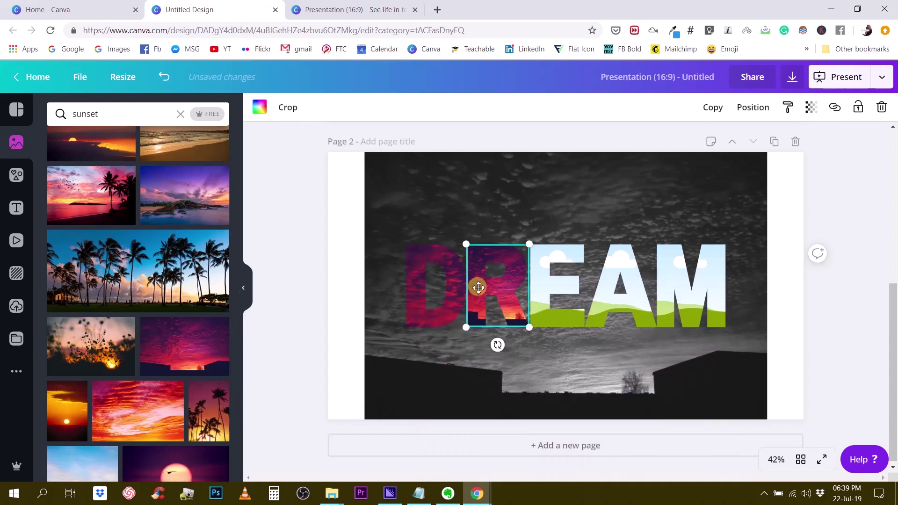
double_click(478, 287)
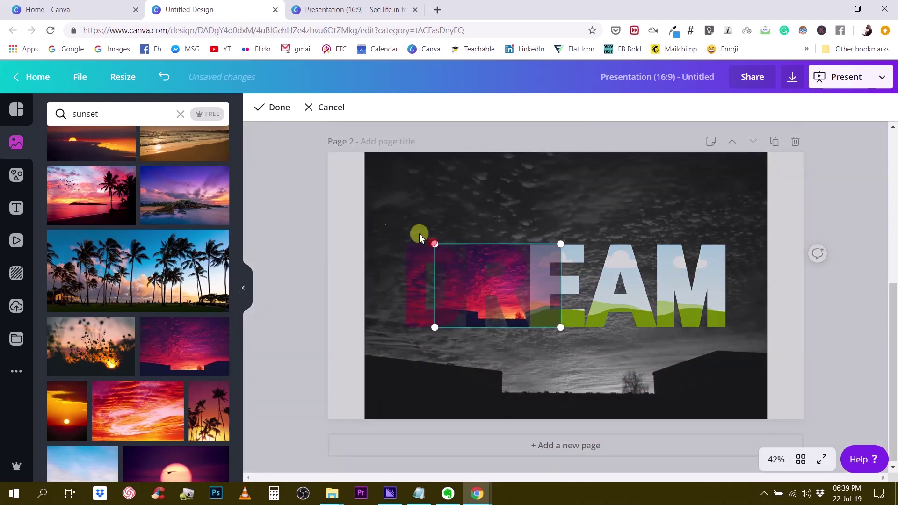
left_click_drag(419, 235, 272, 183)
left_click_drag(562, 325, 714, 399)
left_click_drag(666, 383, 724, 377)
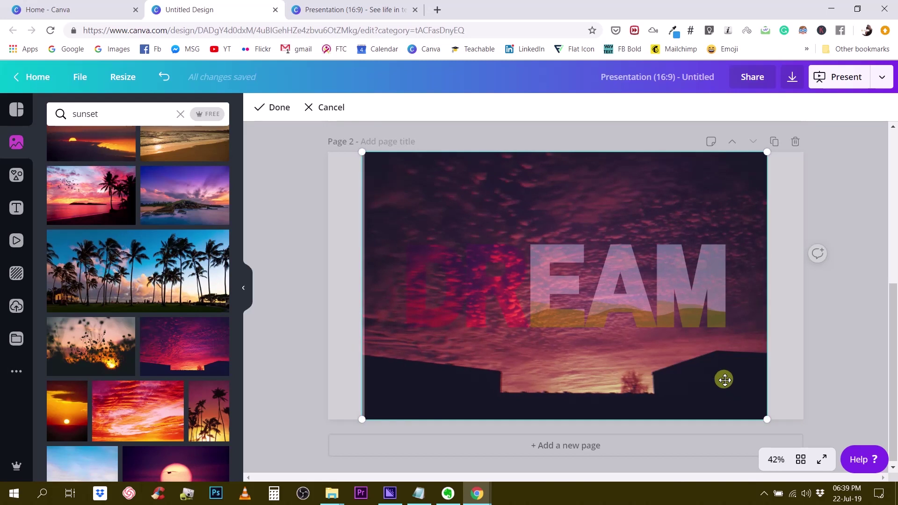
key("Return")
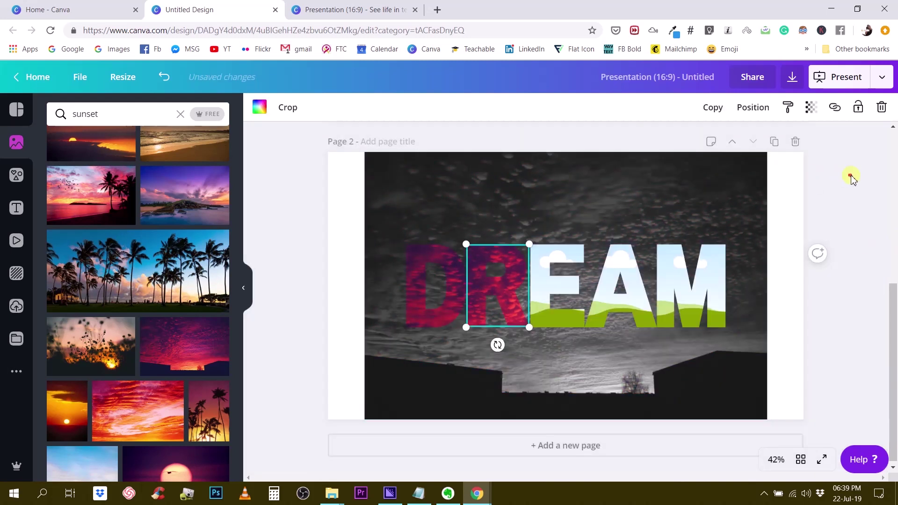
- Fill the E frame with the sunset photo, stretched to cover the whole page
left_click_drag(208, 324, 539, 290)
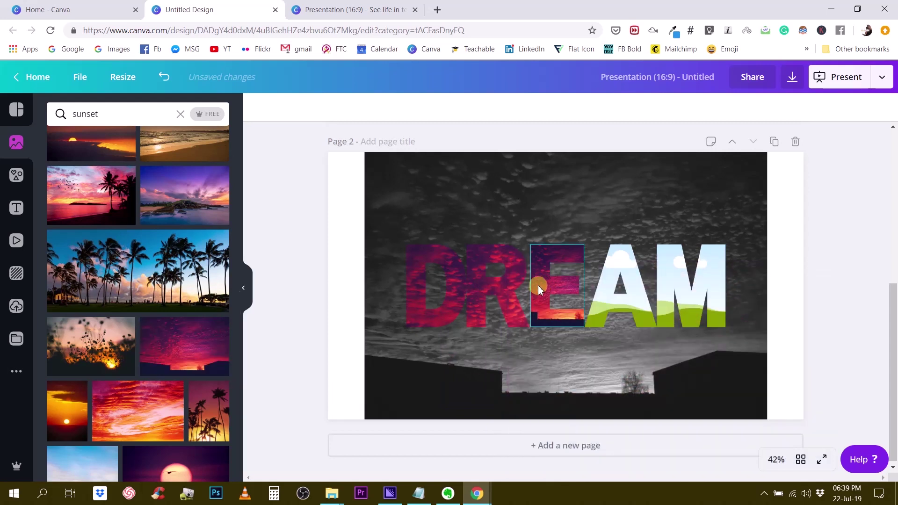
double_click(546, 287)
left_click_drag(491, 242, 326, 206)
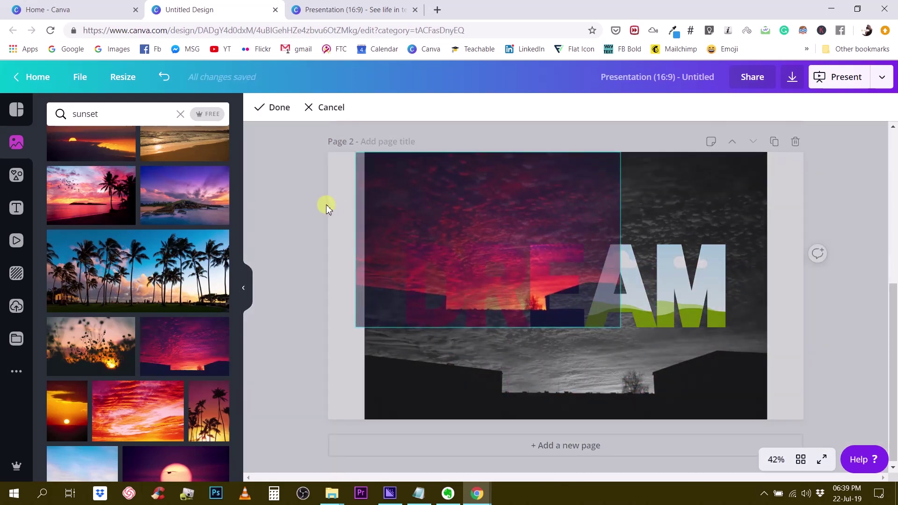
left_click_drag(621, 326, 737, 383)
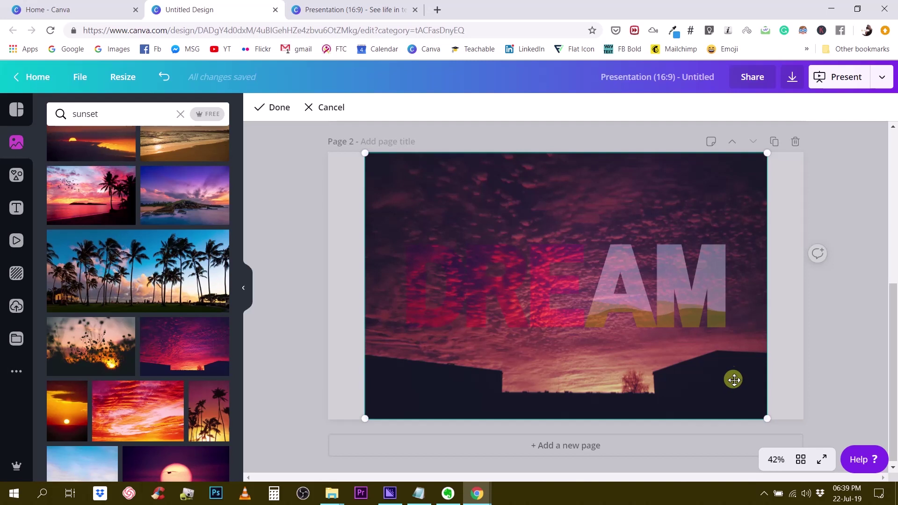
key("Return")
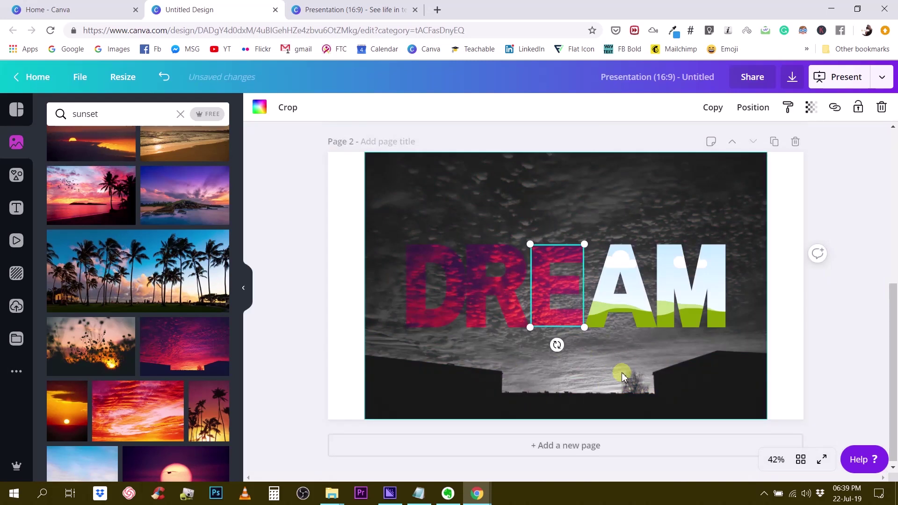
- Fill the A letter with the sunset photo, enlarged and shifted to match the other letters
left_click_drag(203, 335, 605, 277)
double_click(605, 276)
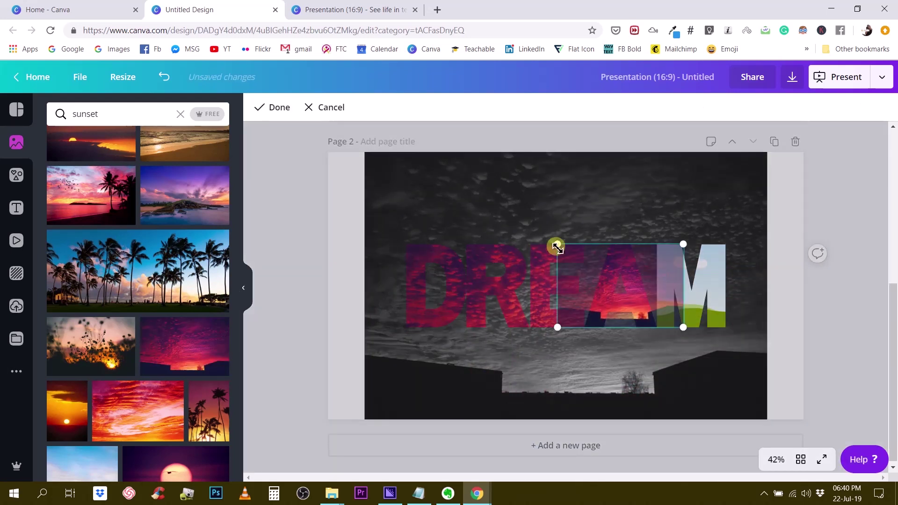
left_click_drag(557, 246, 383, 213)
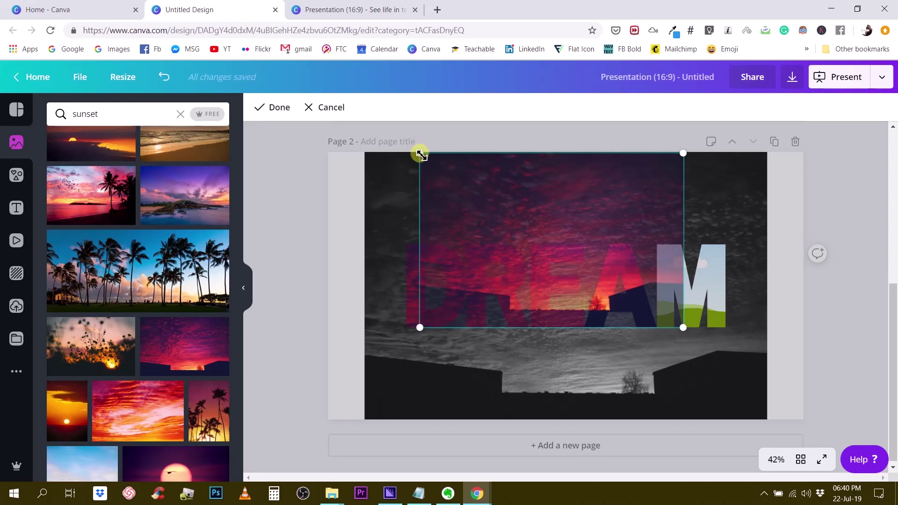
left_click_drag(421, 150, 419, 148)
left_click_drag(687, 324, 806, 445)
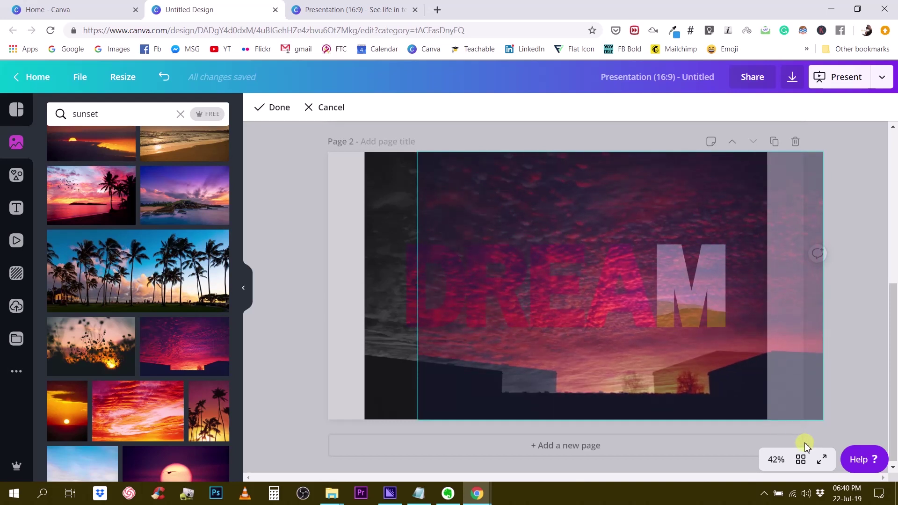
left_click_drag(724, 351, 655, 354)
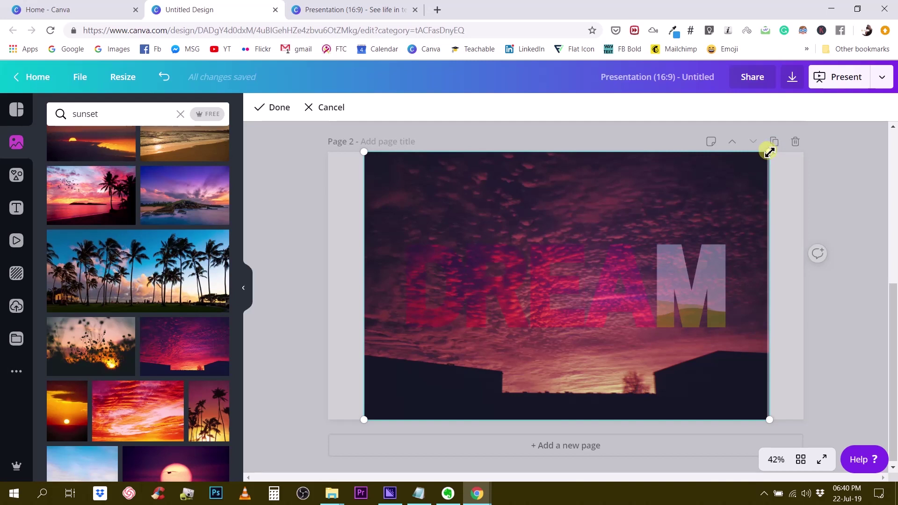
left_click_drag(768, 151, 767, 152)
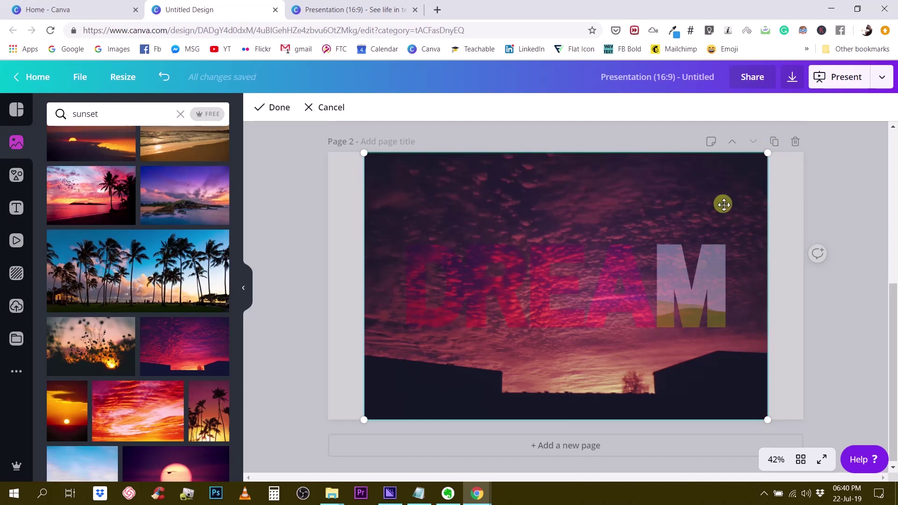
left_click(737, 209)
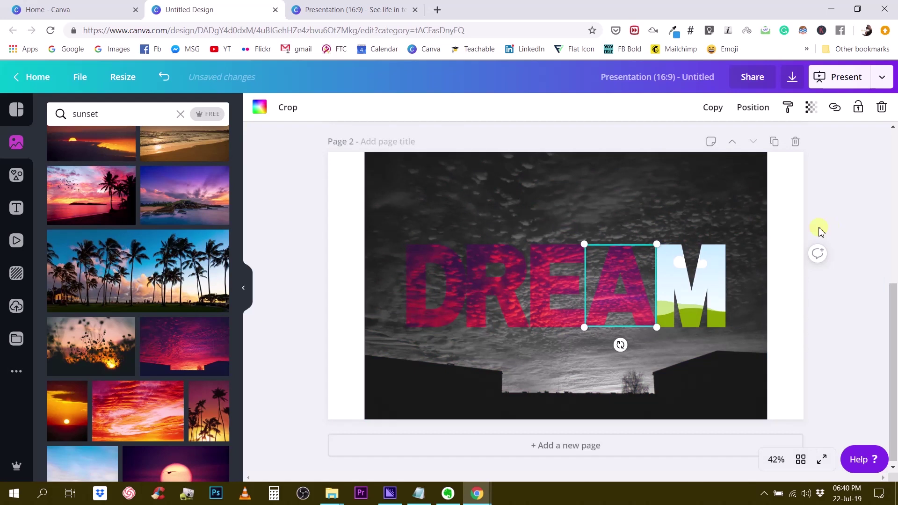
left_click(845, 217)
- Fill the M letter with the sunset photo, enlarged and aligned with neighbouring letters
left_click_drag(171, 345, 719, 282)
double_click(719, 282)
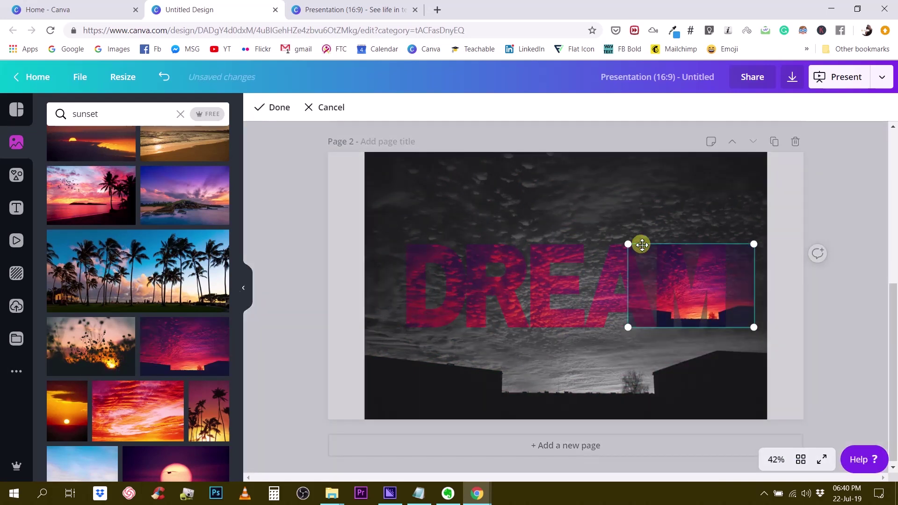
left_click_drag(628, 244, 438, 226)
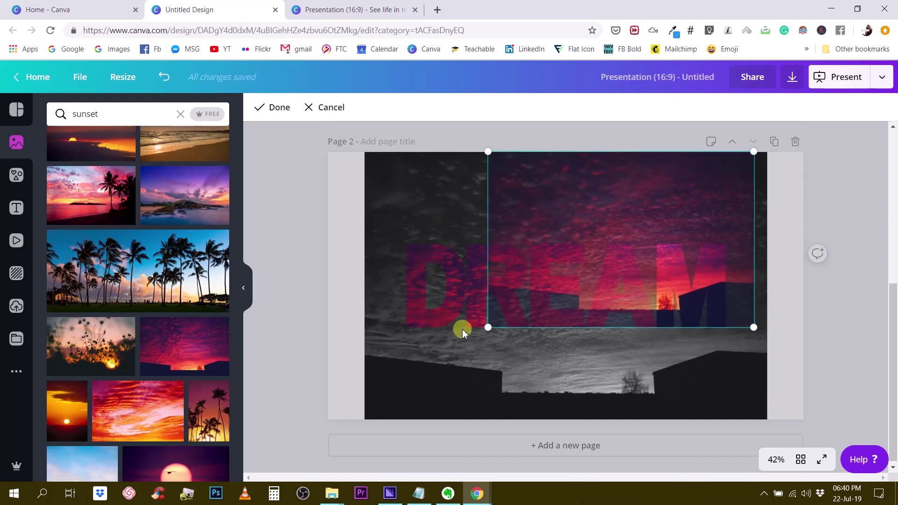
left_click_drag(491, 326, 355, 428)
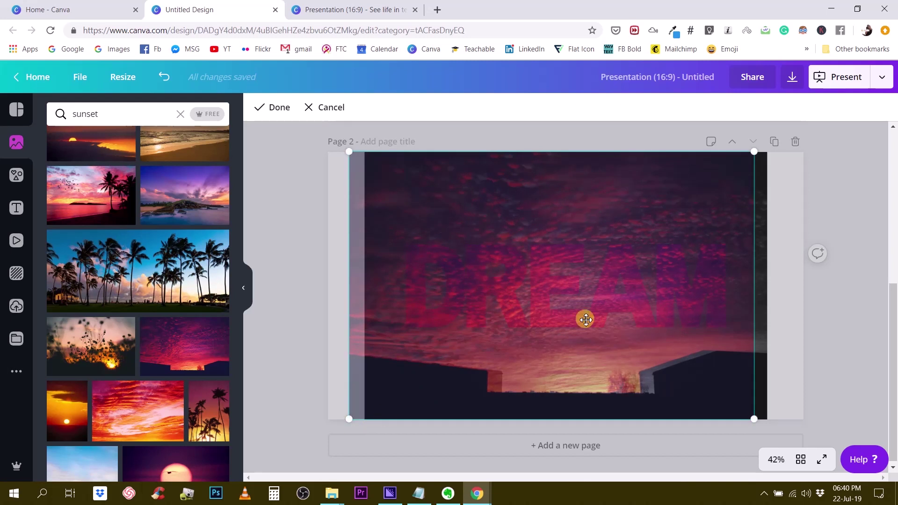
left_click_drag(693, 354, 708, 354)
left_click(706, 352)
left_click(858, 321)
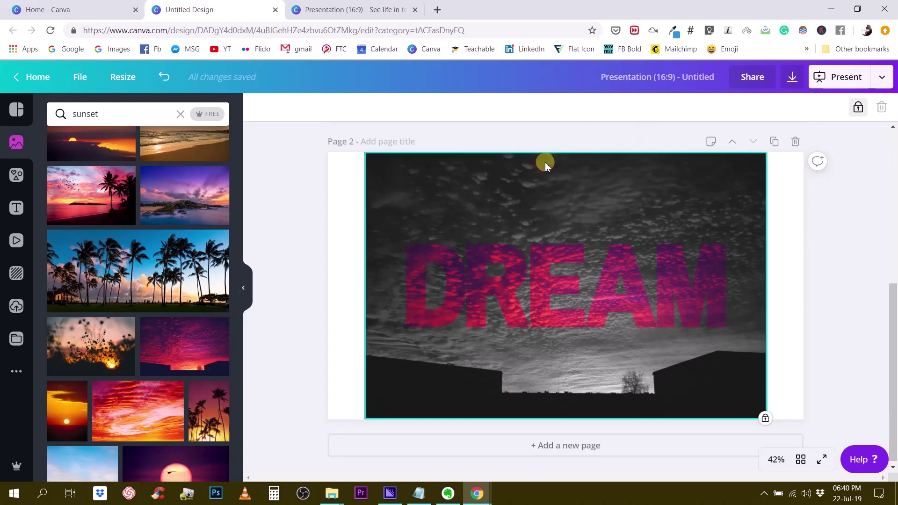
- Adjust the grayscale background photo: Vignette 57 and Brightness 30
left_click(862, 201)
left_click(760, 200)
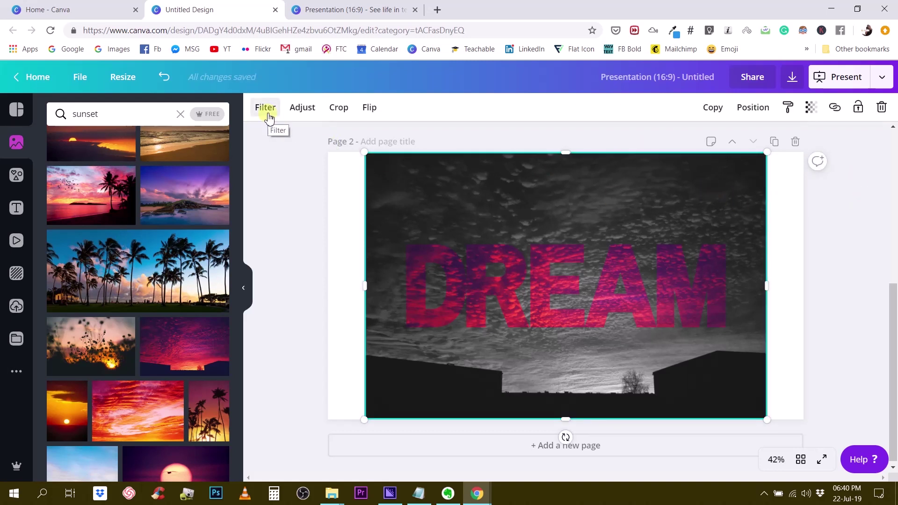
left_click(303, 108)
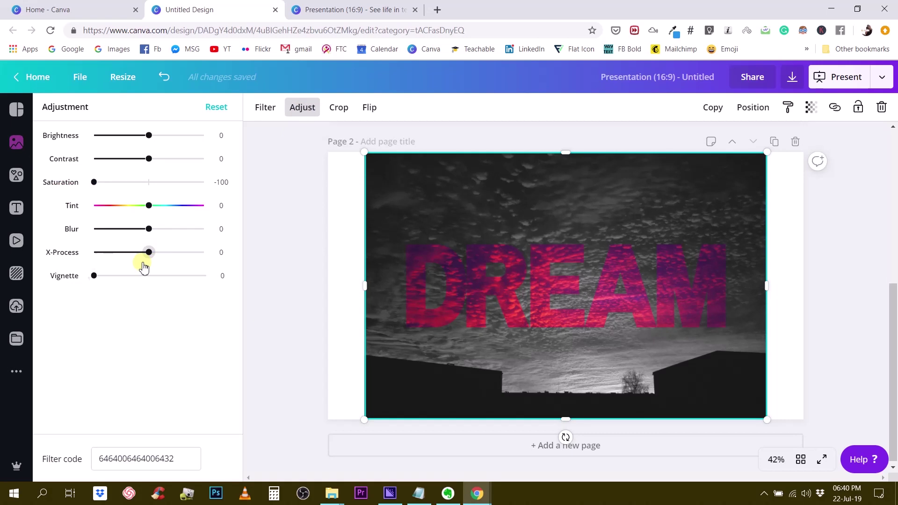
left_click_drag(102, 280, 155, 267)
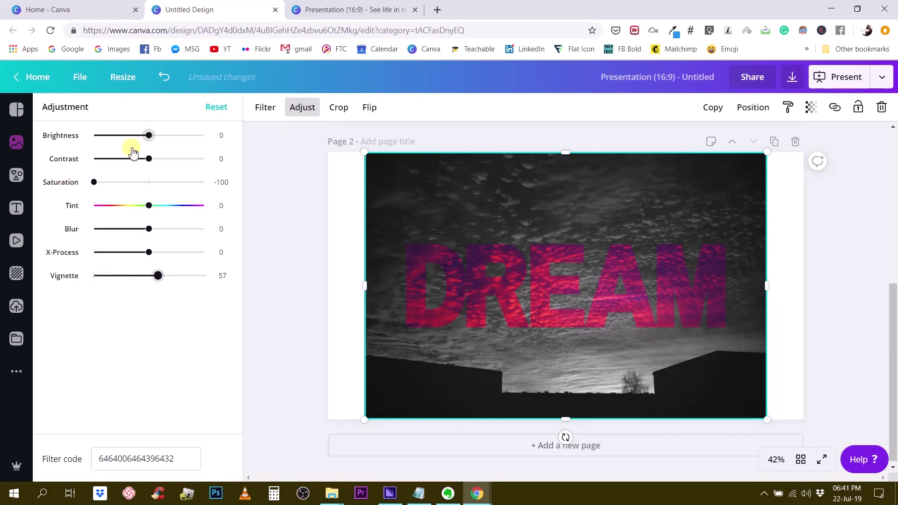
left_click_drag(151, 136, 168, 137)
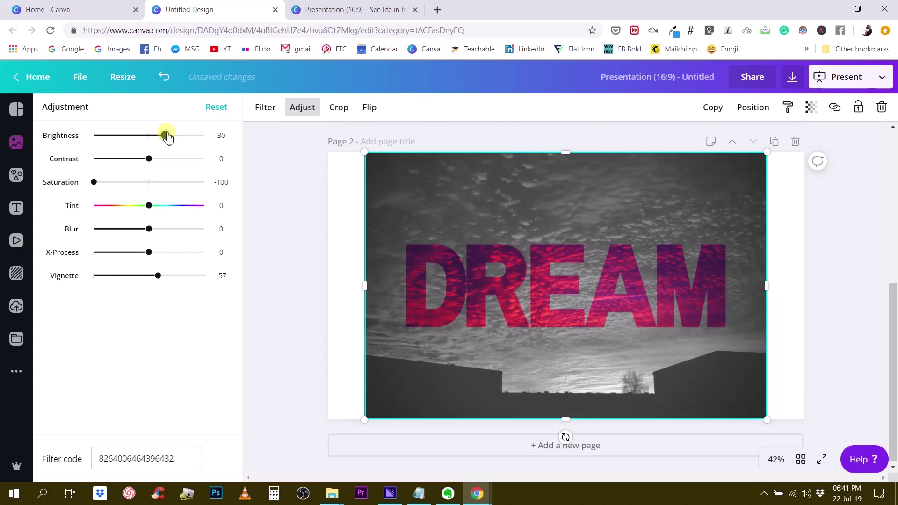
left_click(275, 249)
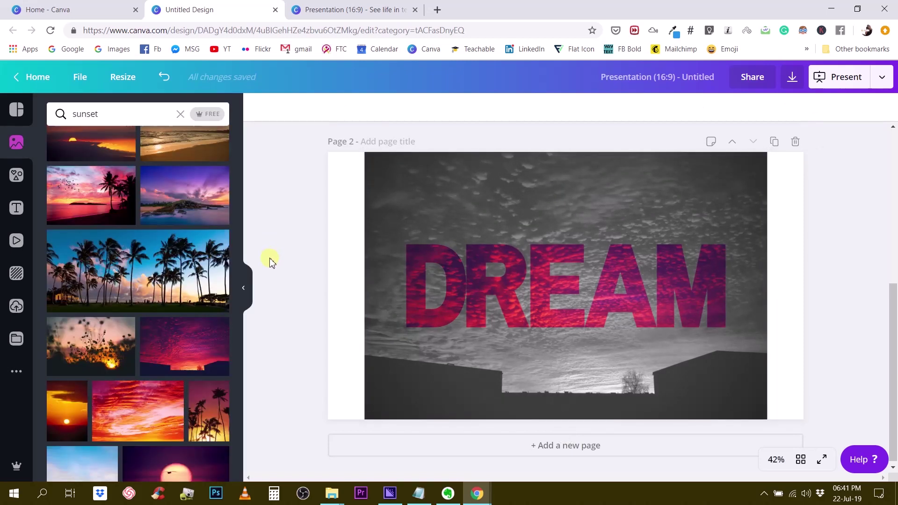
- Scroll between page 2 and page 1 to review both slides, ending on page 1
scroll(491, 321, "up", 5)
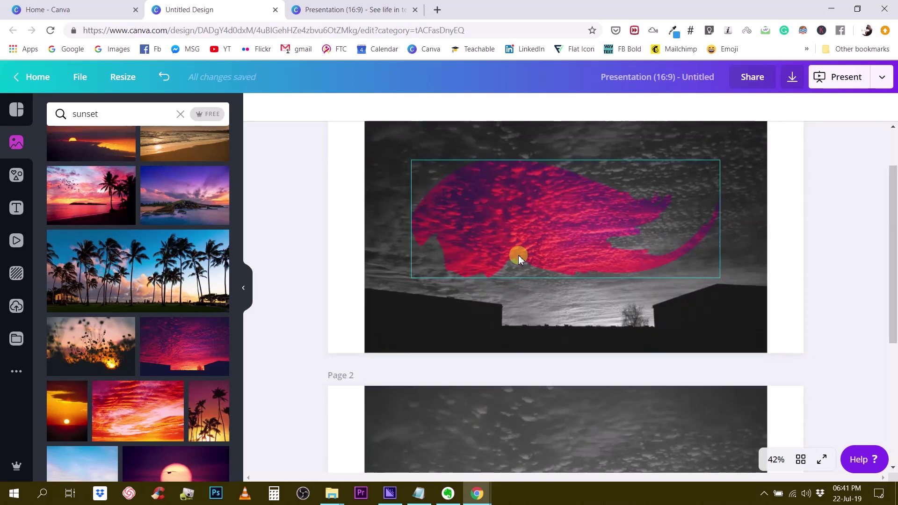
scroll(518, 260, "down", 3)
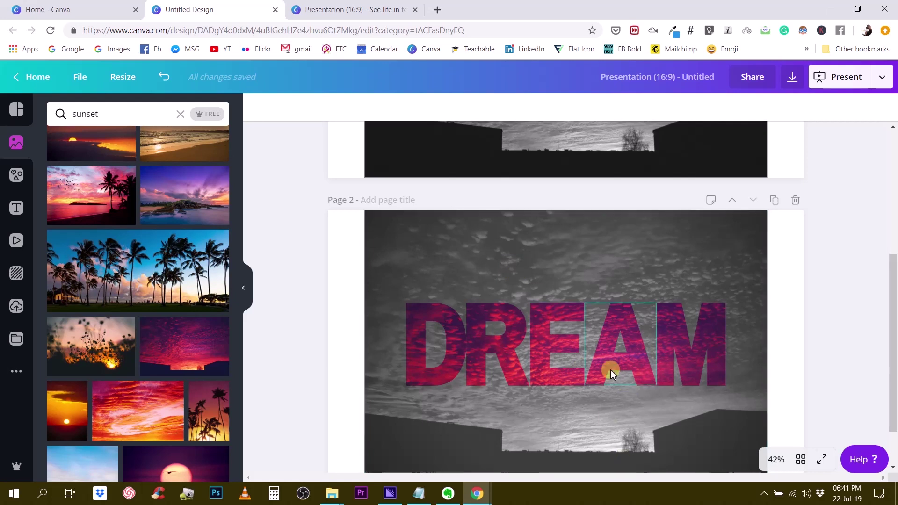
scroll(611, 369, "down", 1)
scroll(608, 370, "up", 6)
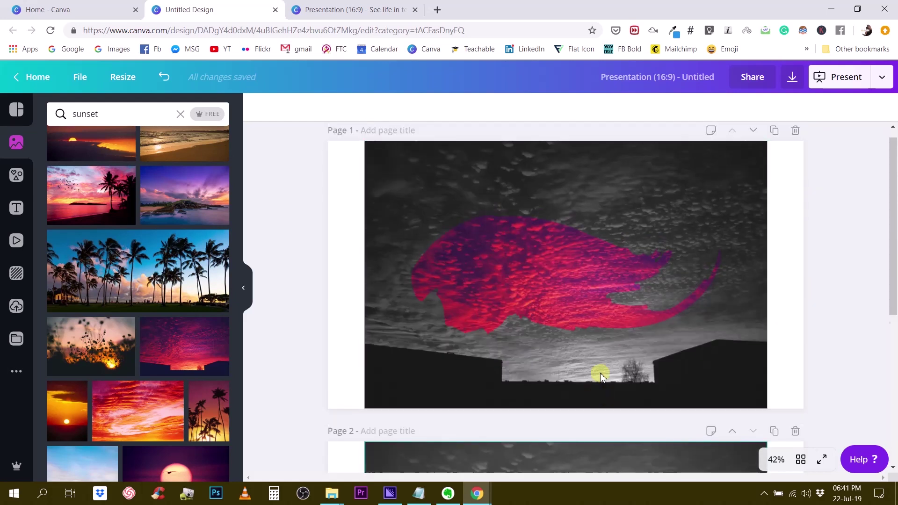
scroll(583, 376, "down", 1)
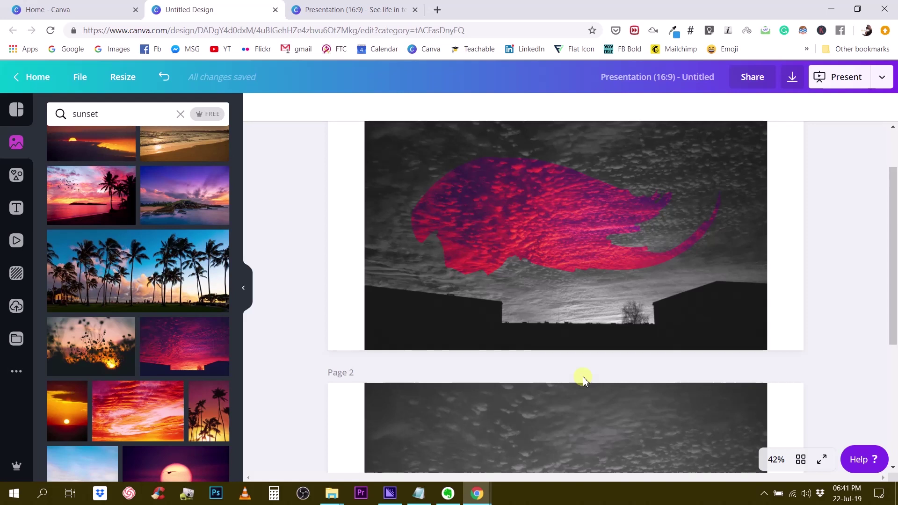
scroll(604, 281, "up", 1)
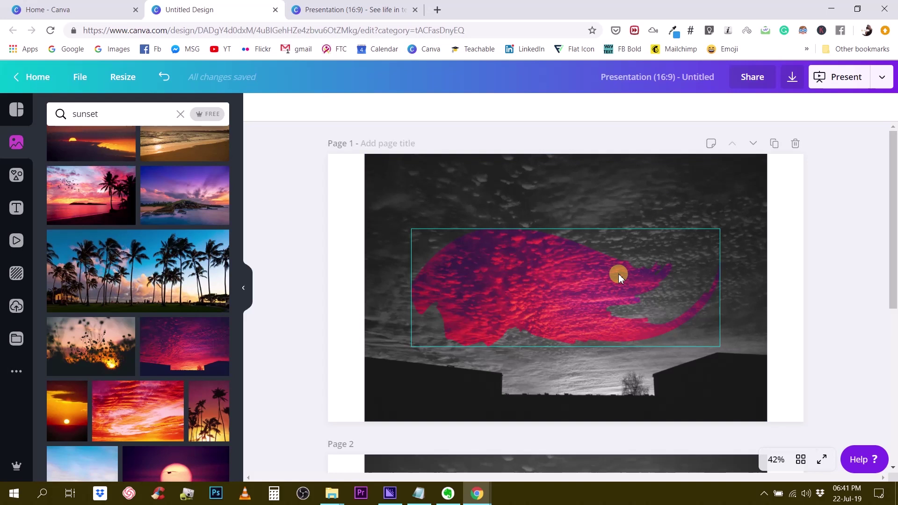
scroll(618, 274, "down", 1)
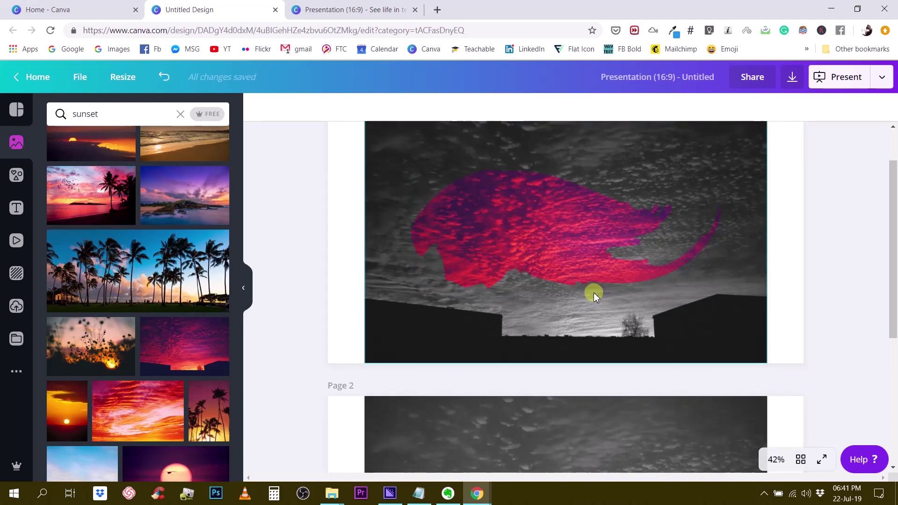
scroll(595, 295, "down", 4)
scroll(597, 305, "up", 2)
scroll(597, 303, "up", 1)
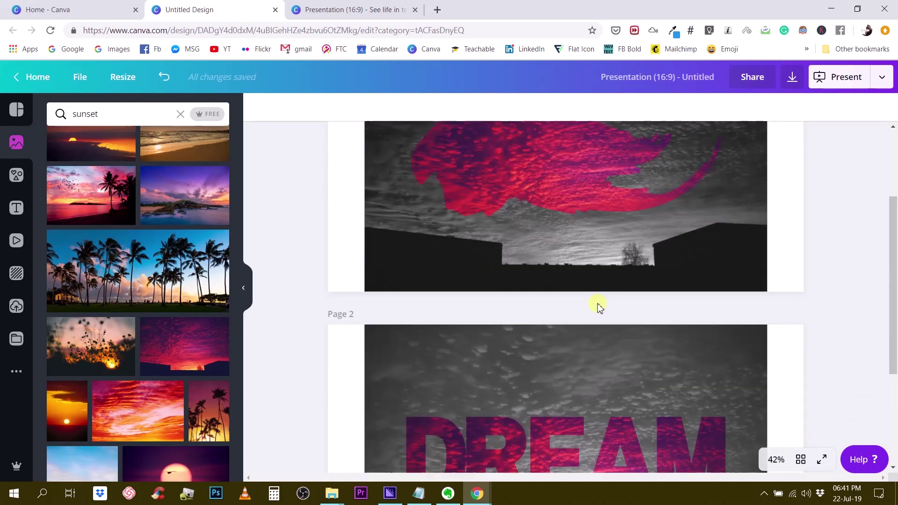
scroll(599, 300, "up", 2)
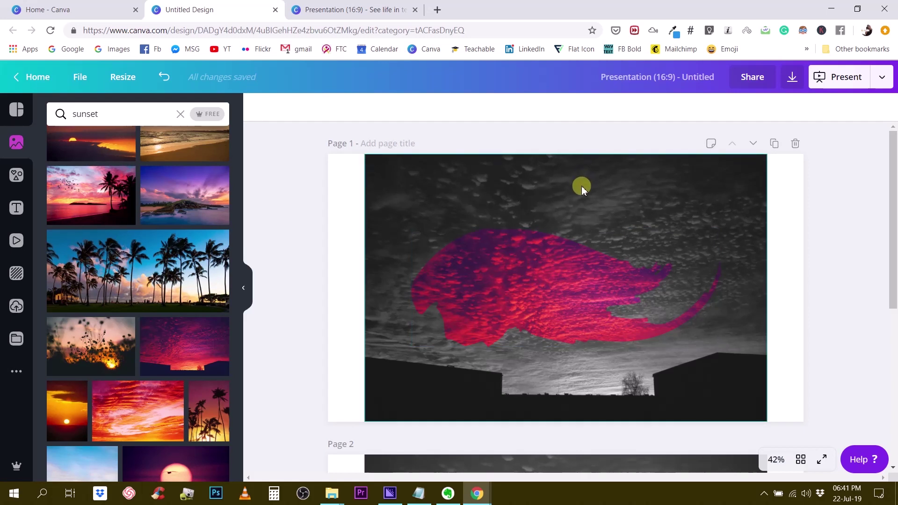
left_click(575, 263)
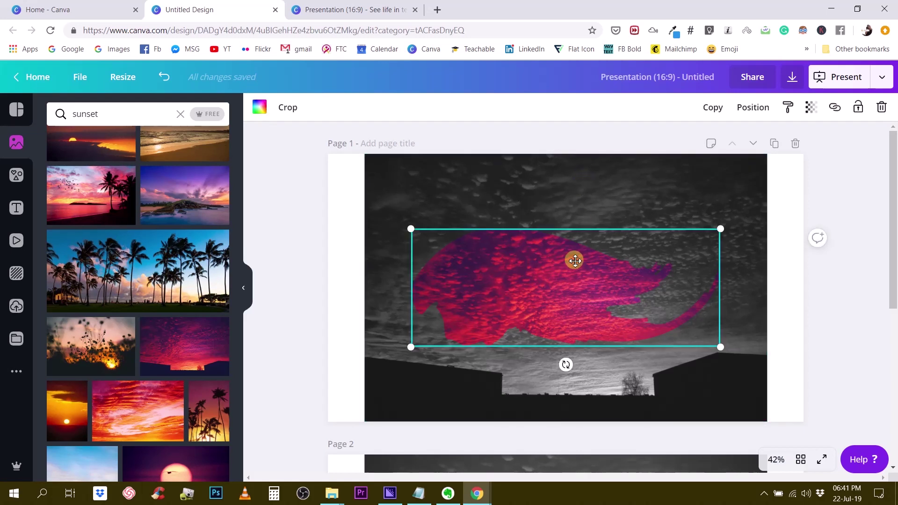
scroll(580, 268, "down", 3)
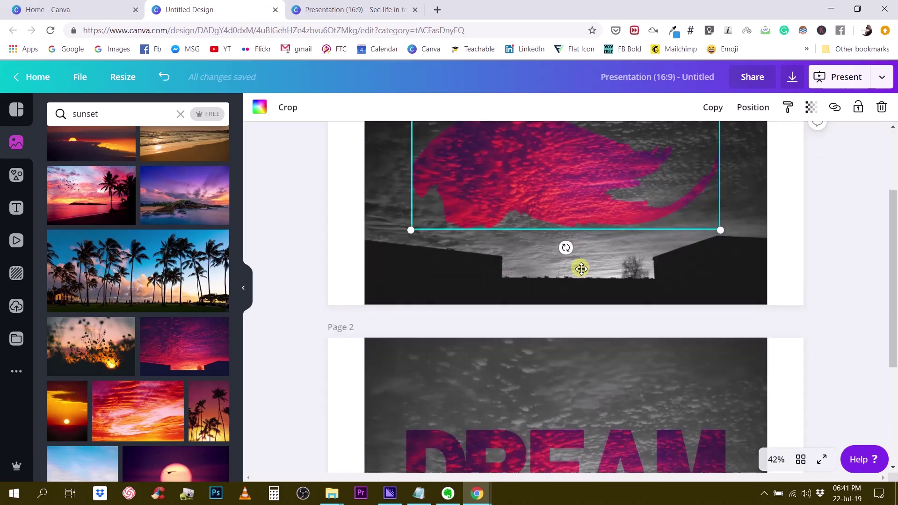
scroll(580, 269, "up", 2)
scroll(580, 270, "up", 1)
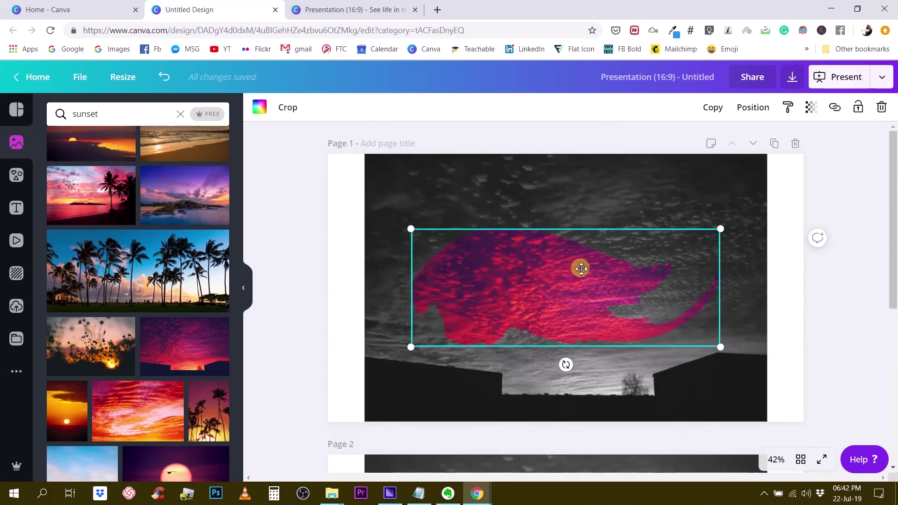